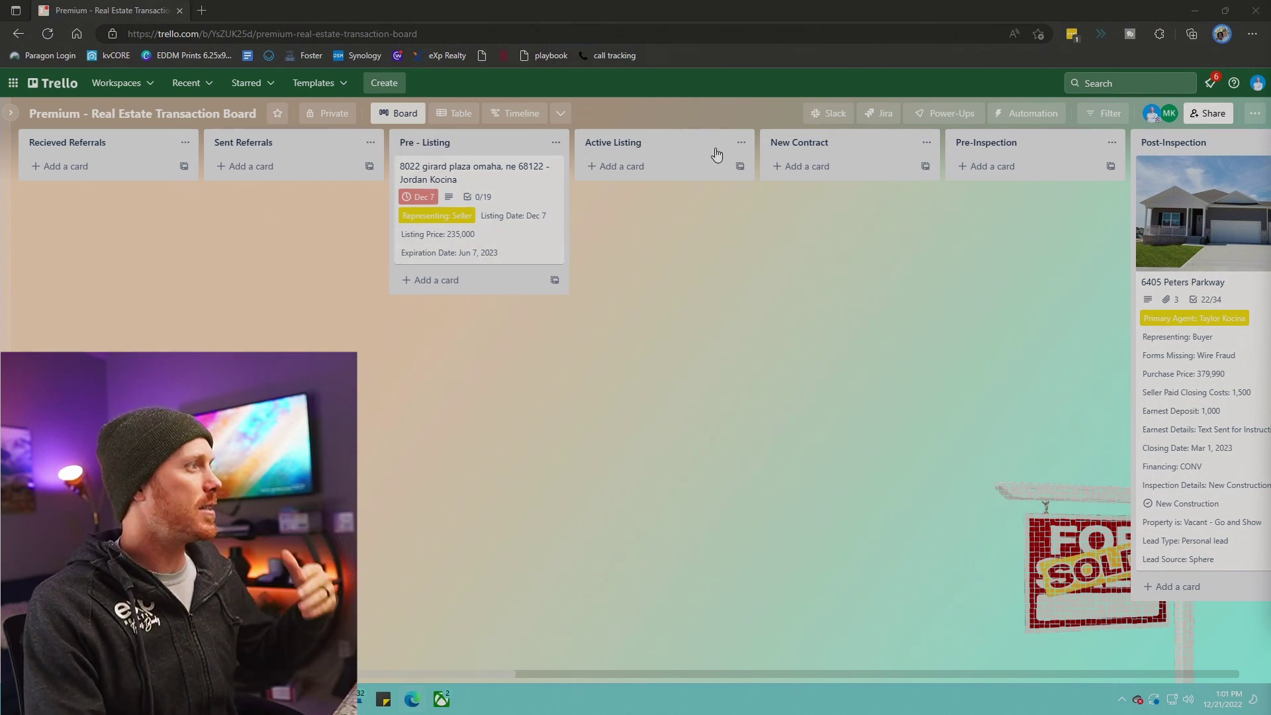
Create a card named '1234 main st' at the bottom of the Pre - Listing list.
scroll(958, 163, "right", 10)
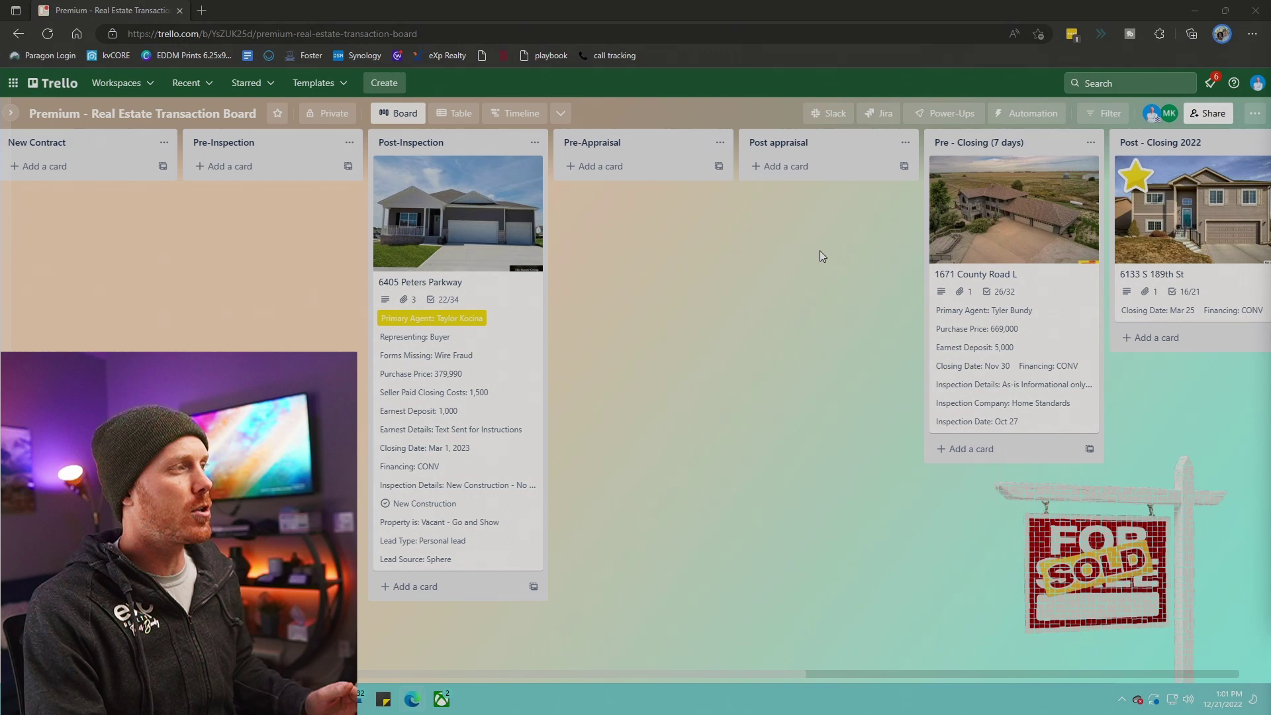
scroll(810, 252, "left", 6)
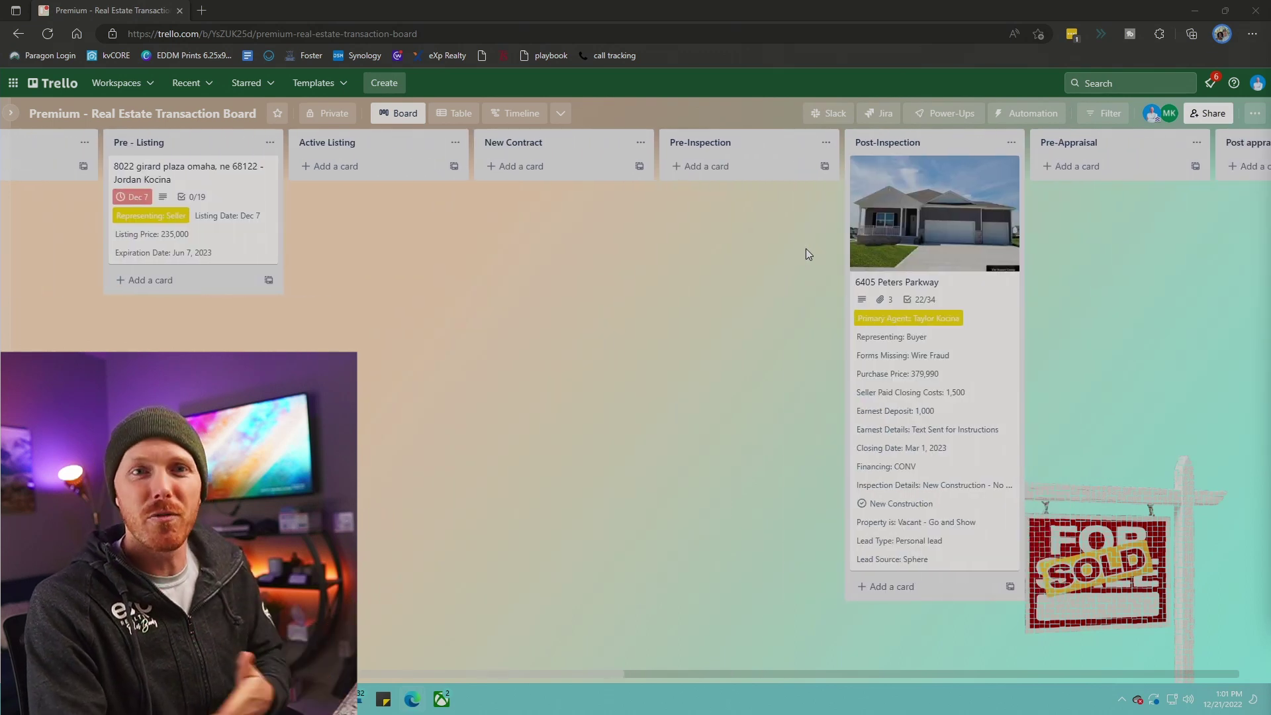
scroll(805, 245, "left", 4)
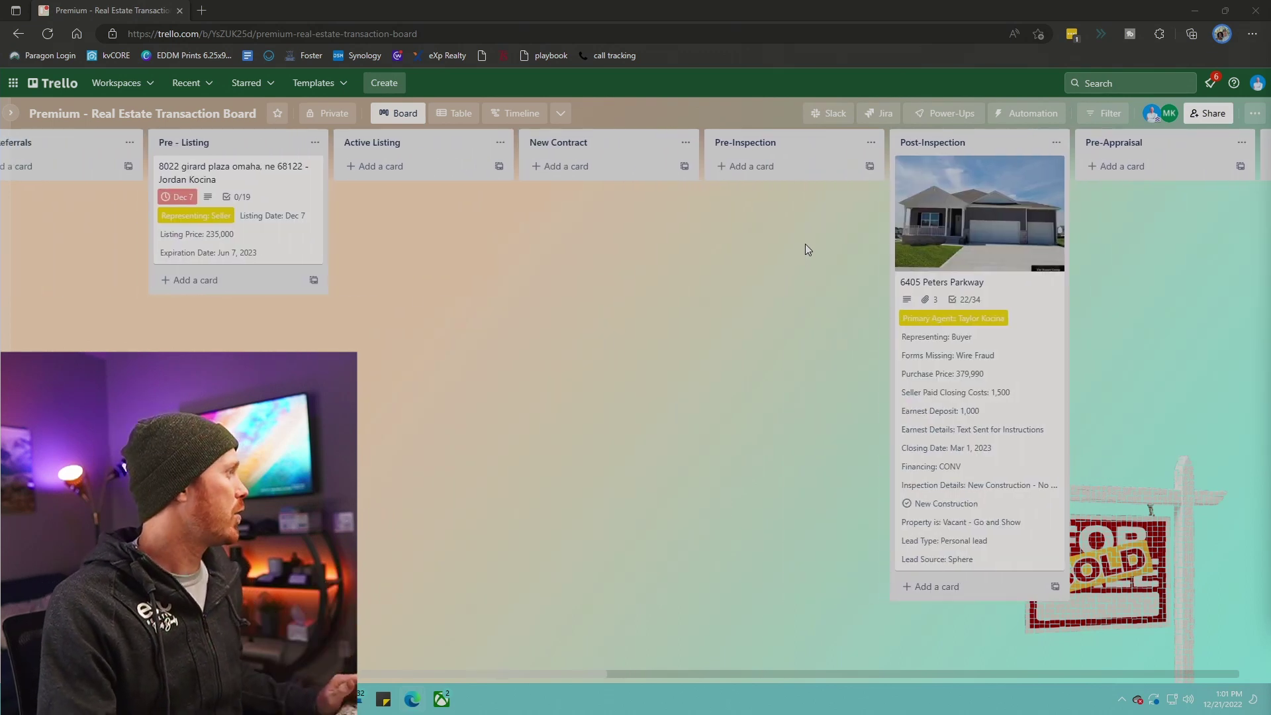
scroll(807, 247, "right", 5)
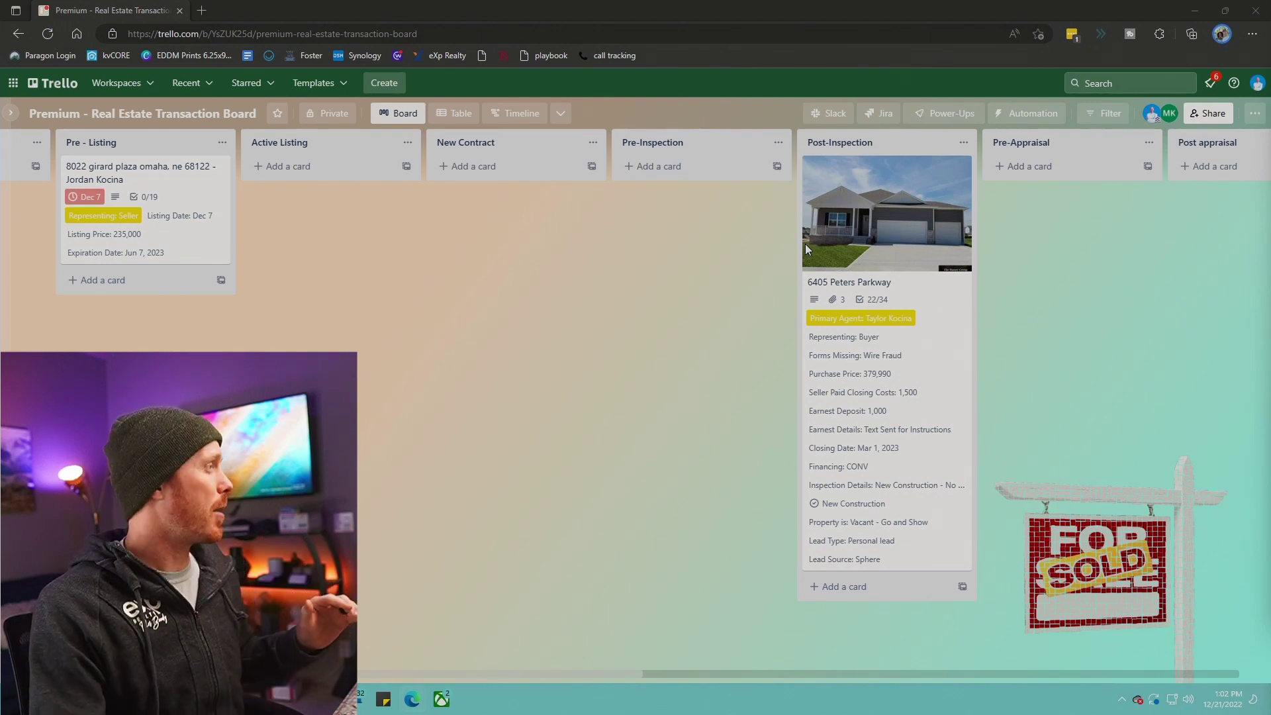
scroll(284, 256, "left", 5)
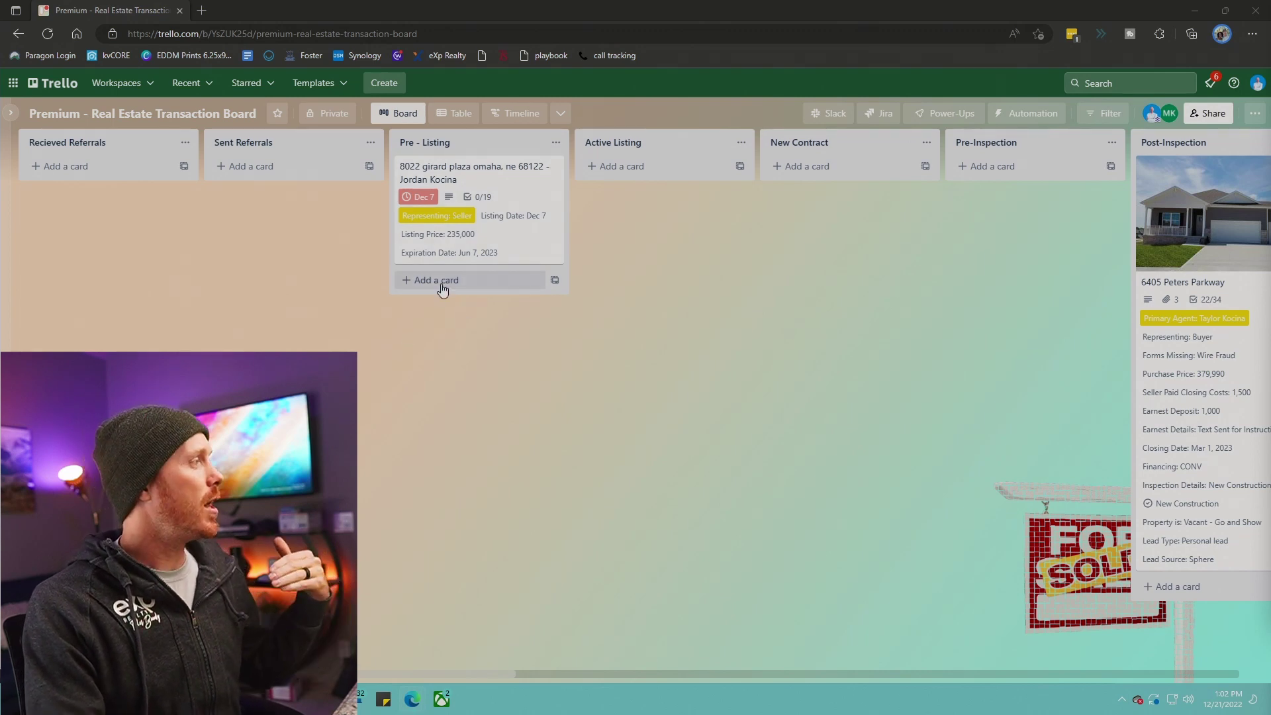
left_click(441, 286)
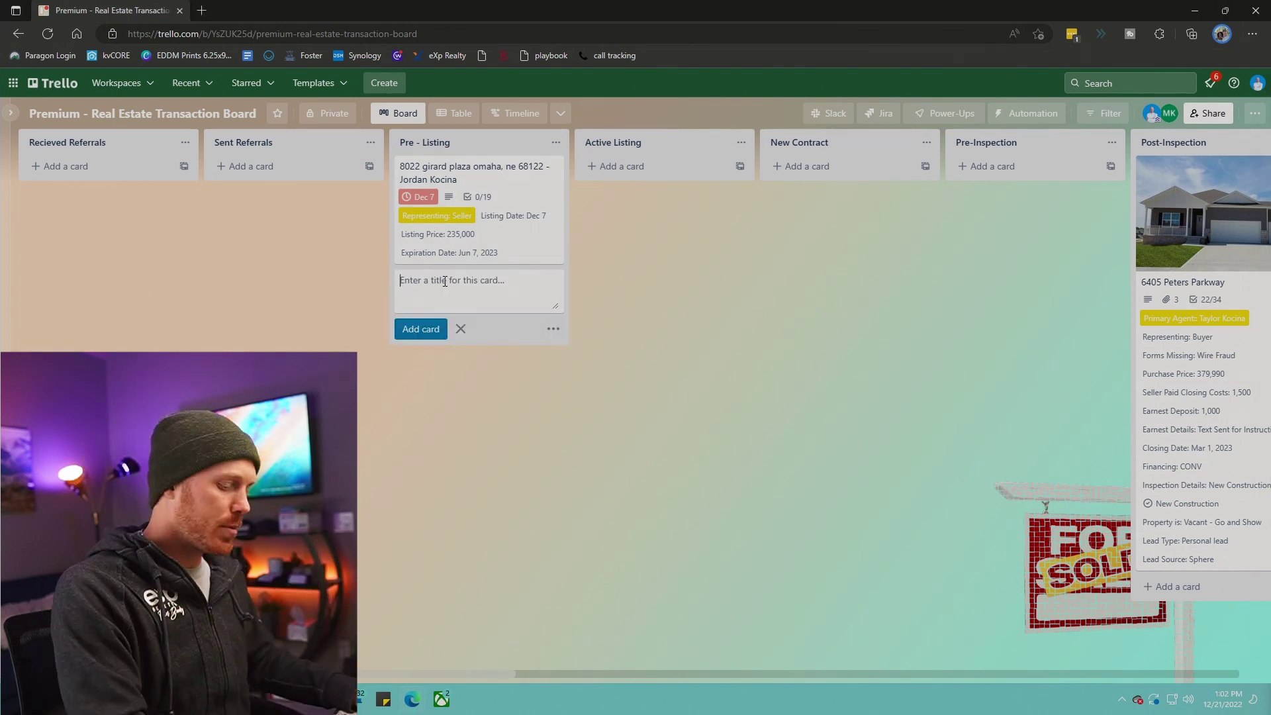
type("1234 ")
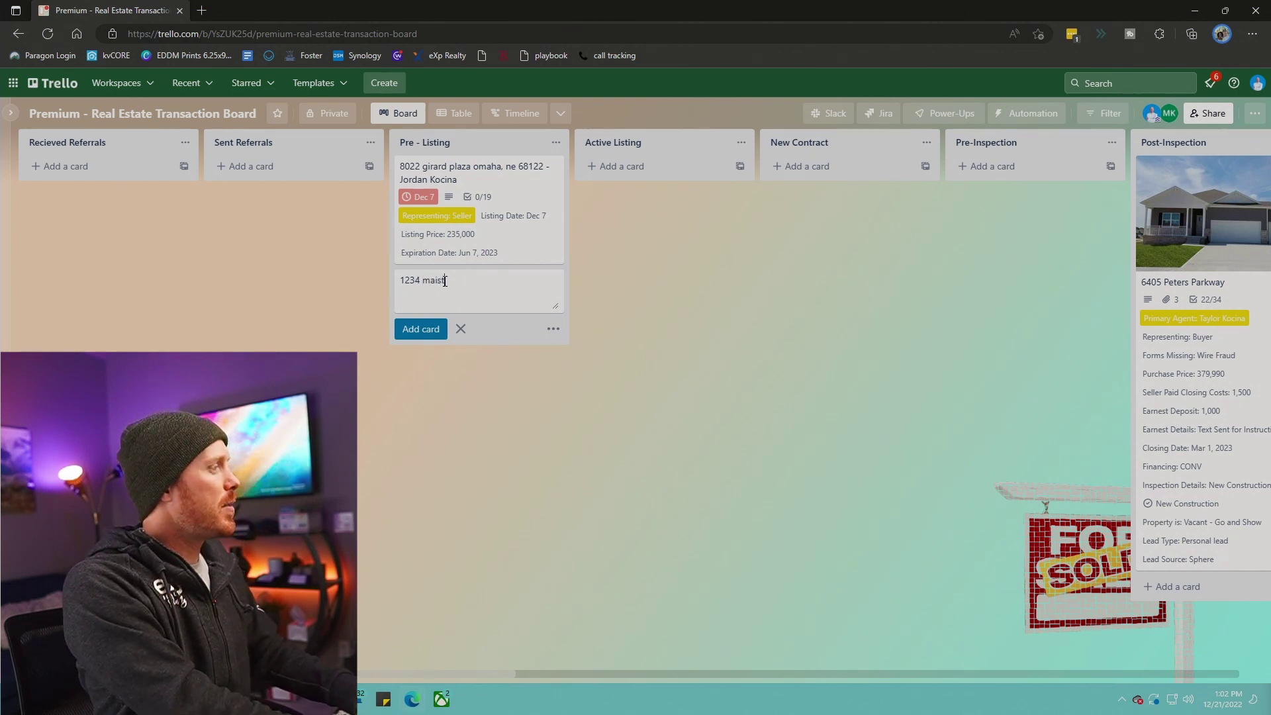
type("main st")
key("Return")
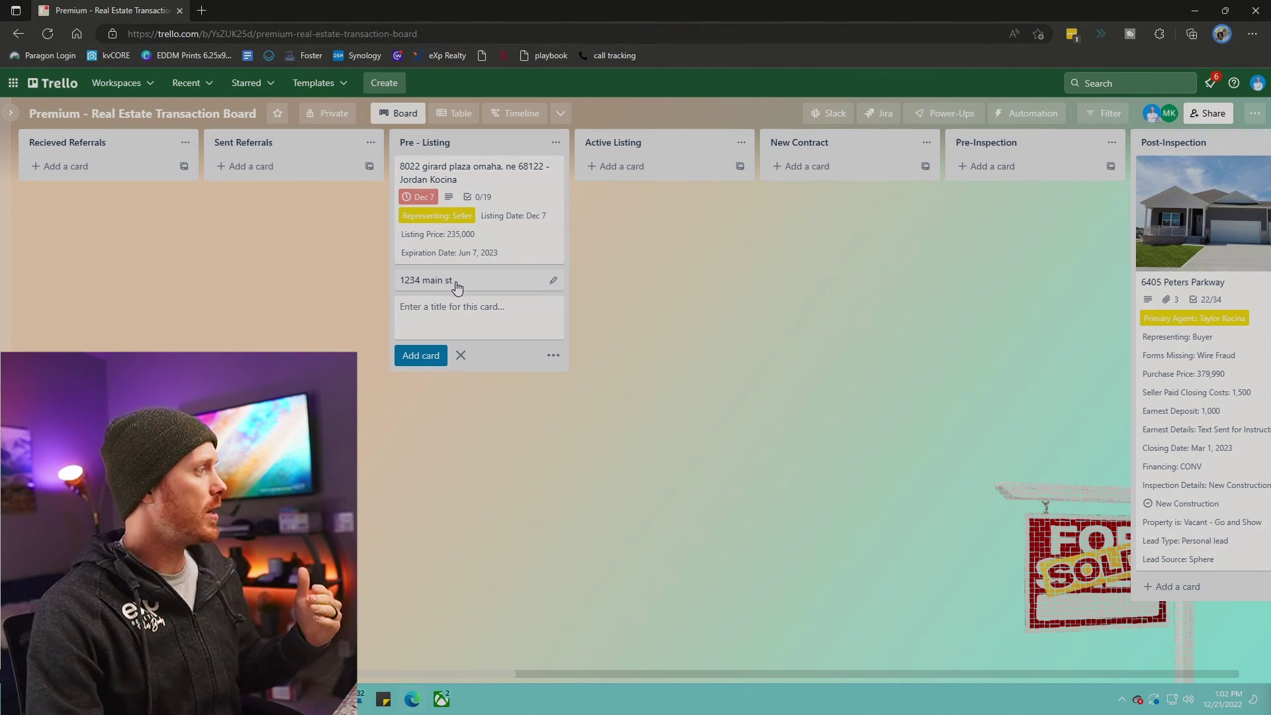
left_click(455, 286)
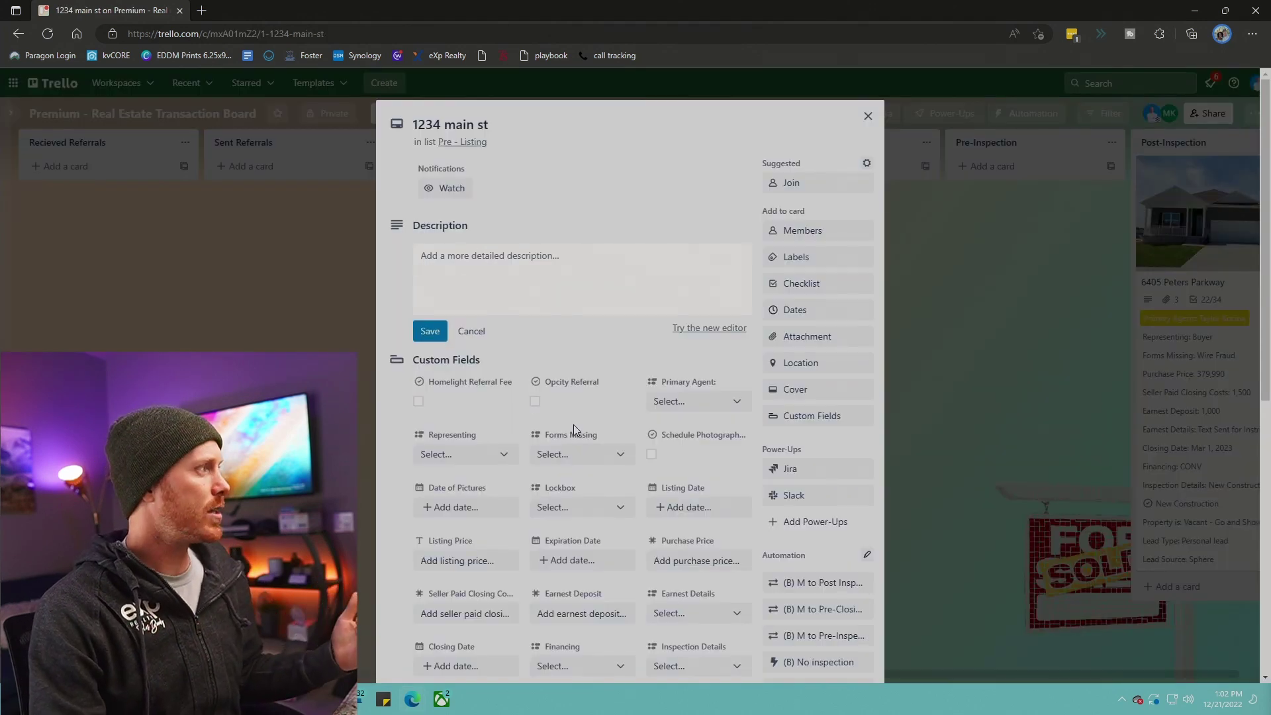
scroll(710, 284, "down", 5)
scroll(709, 285, "down", 3)
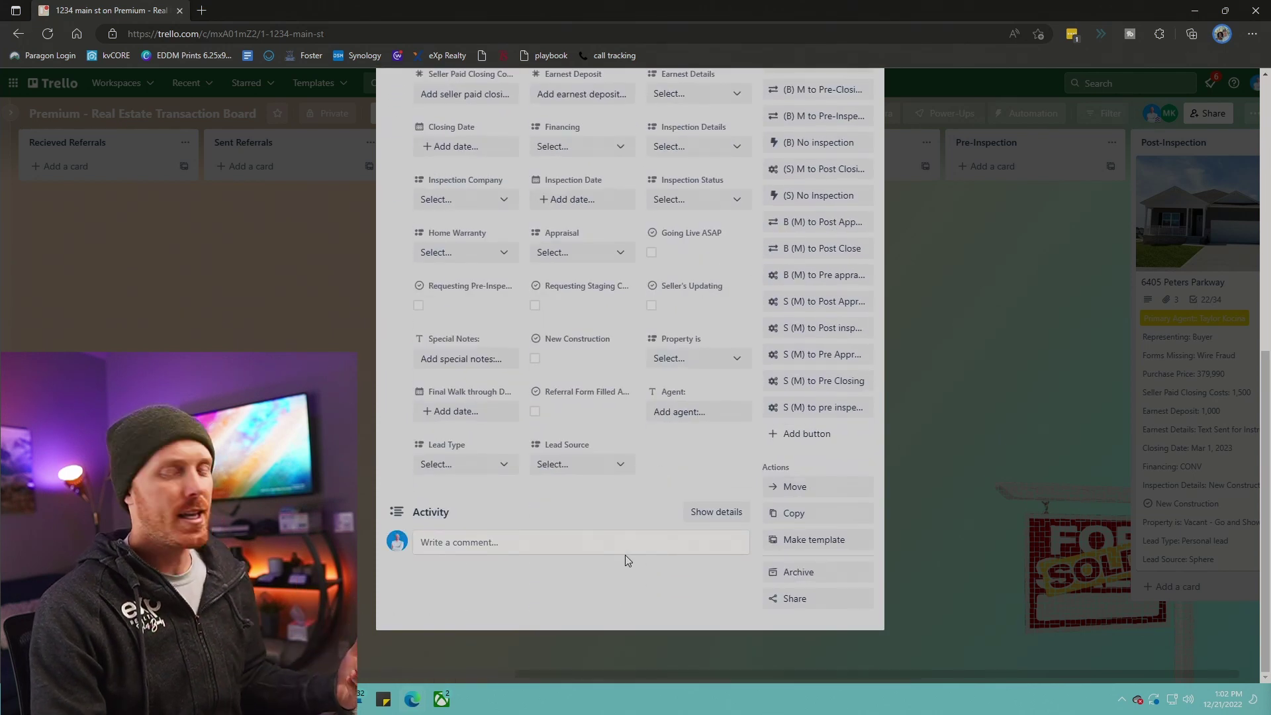
scroll(627, 559, "up", 8)
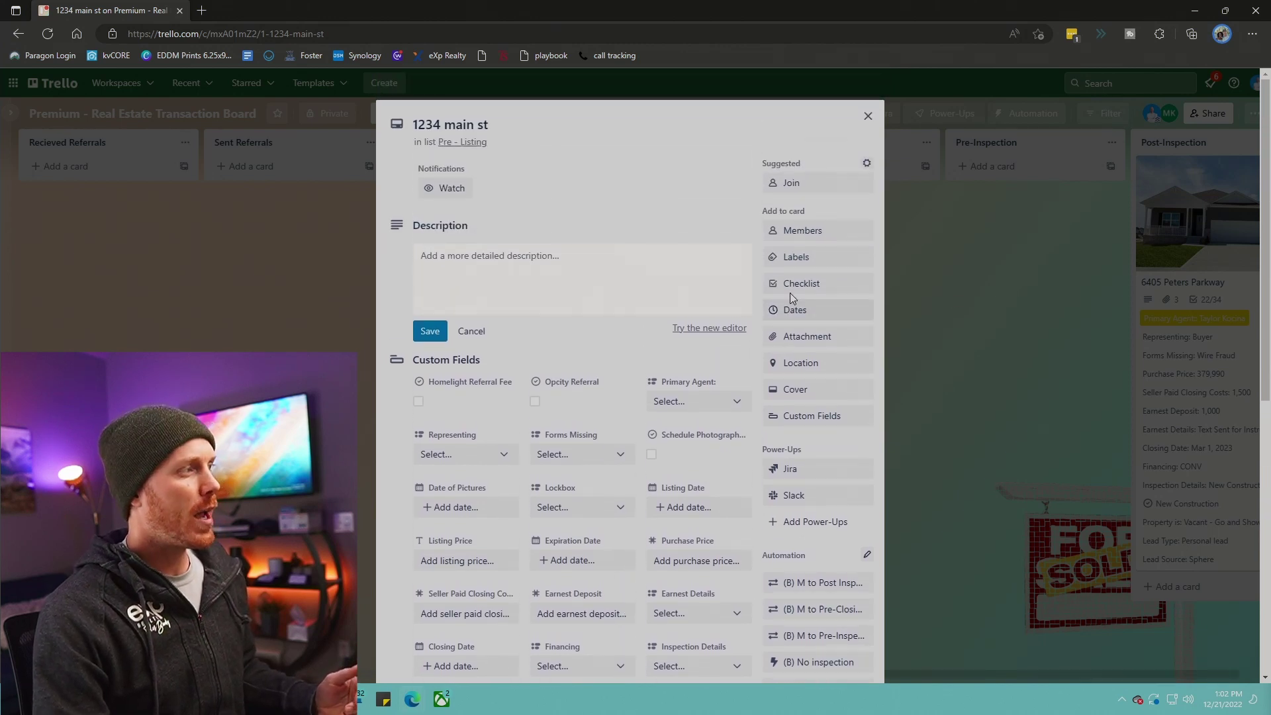
left_click(802, 285)
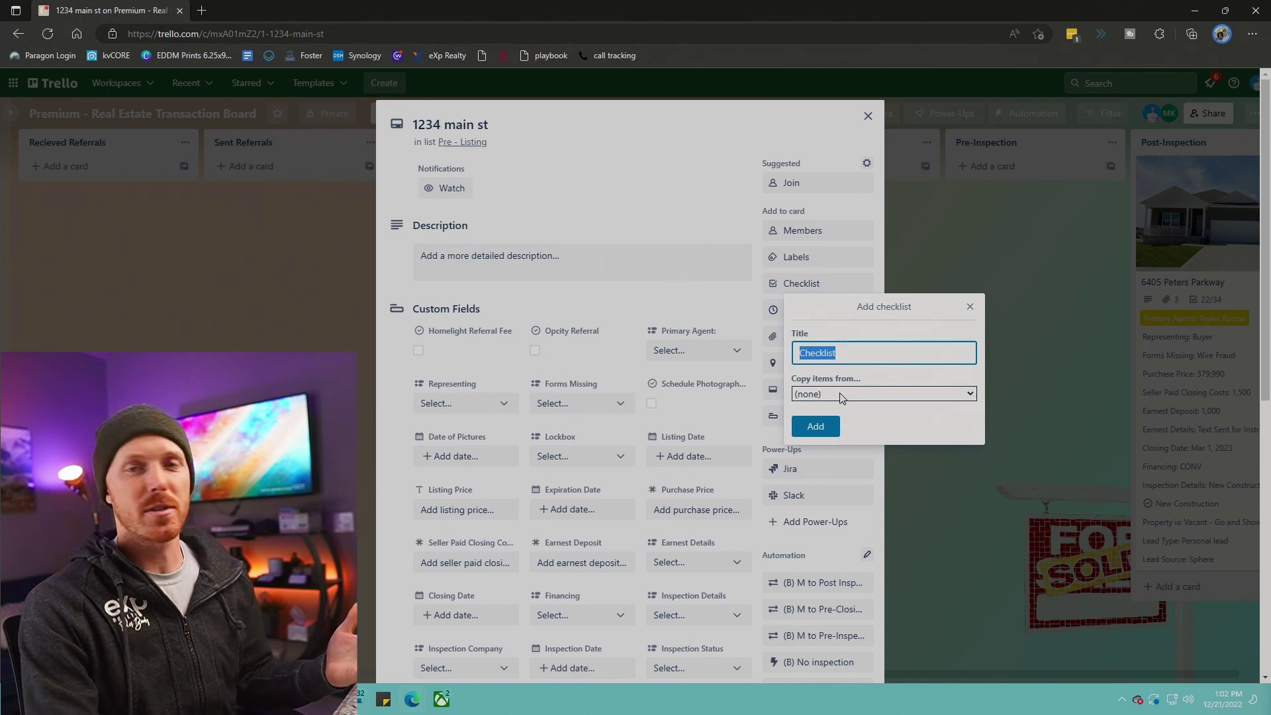
left_click(1055, 355)
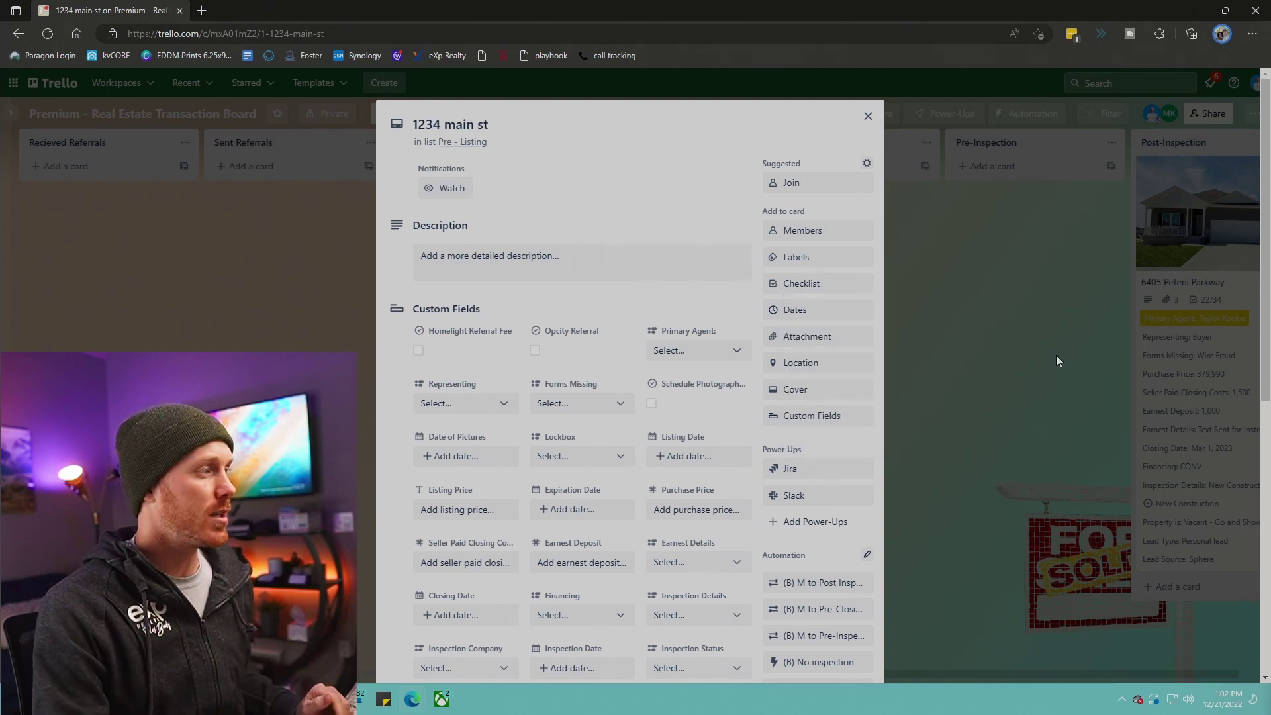
left_click(1022, 365)
scroll(1022, 365, "right", 10)
scroll(1021, 365, "right", 5)
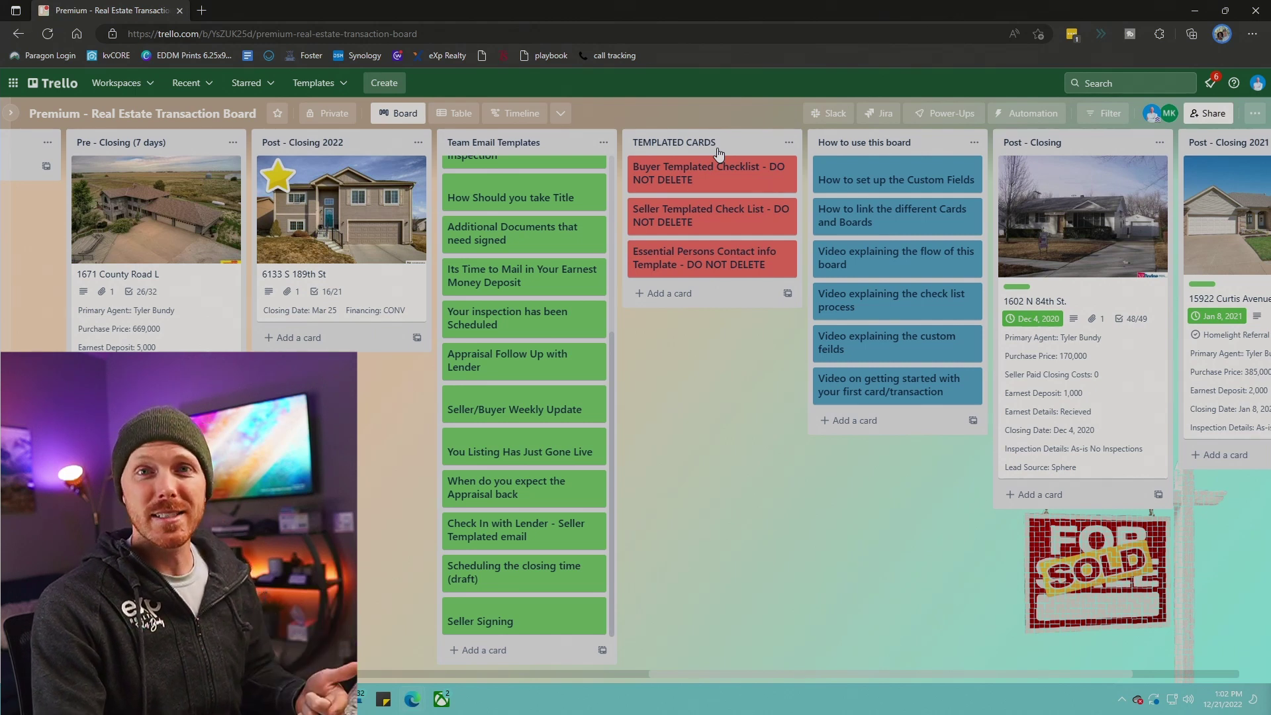
left_click(709, 226)
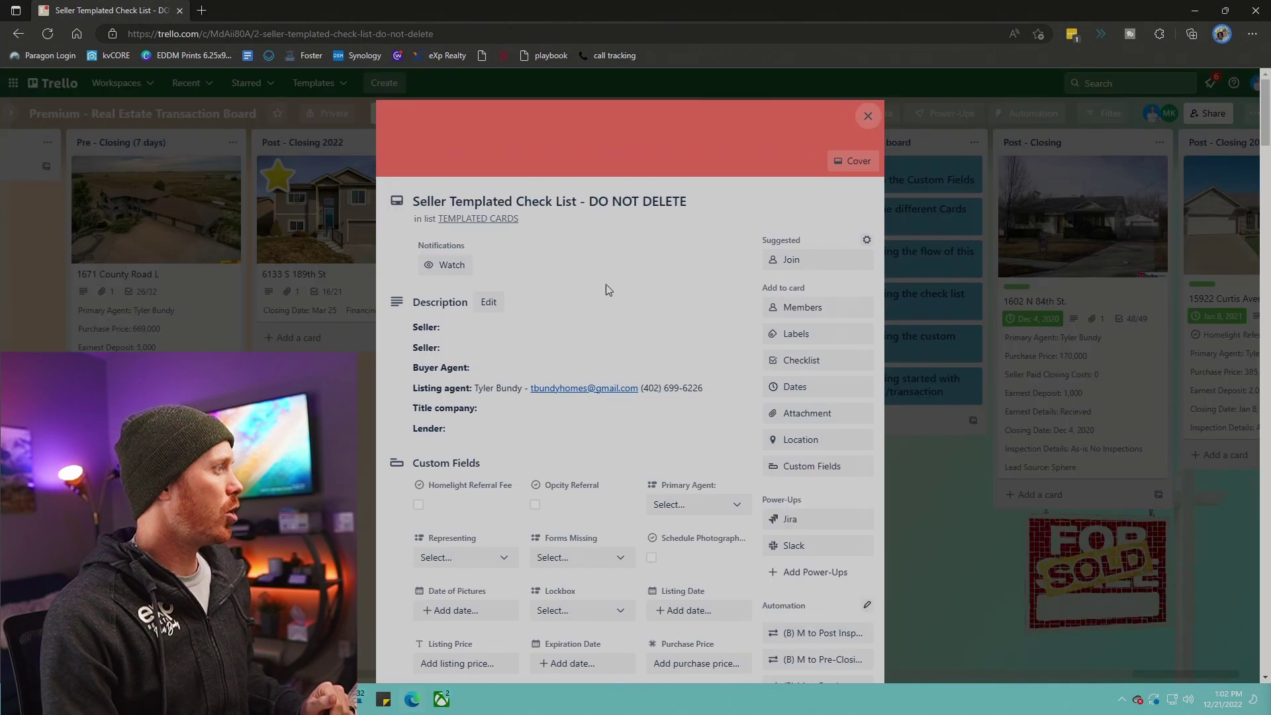
scroll(523, 214, "down", 12)
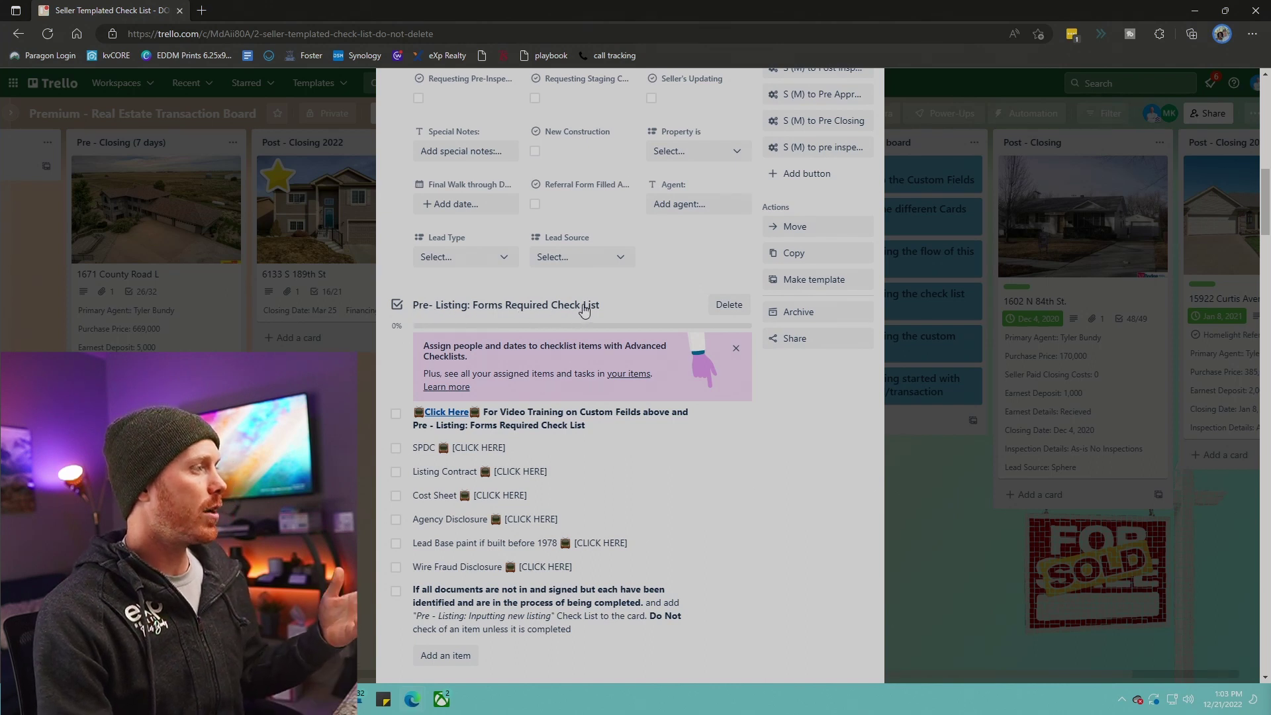
scroll(585, 309, "down", 4)
scroll(584, 309, "down", 2)
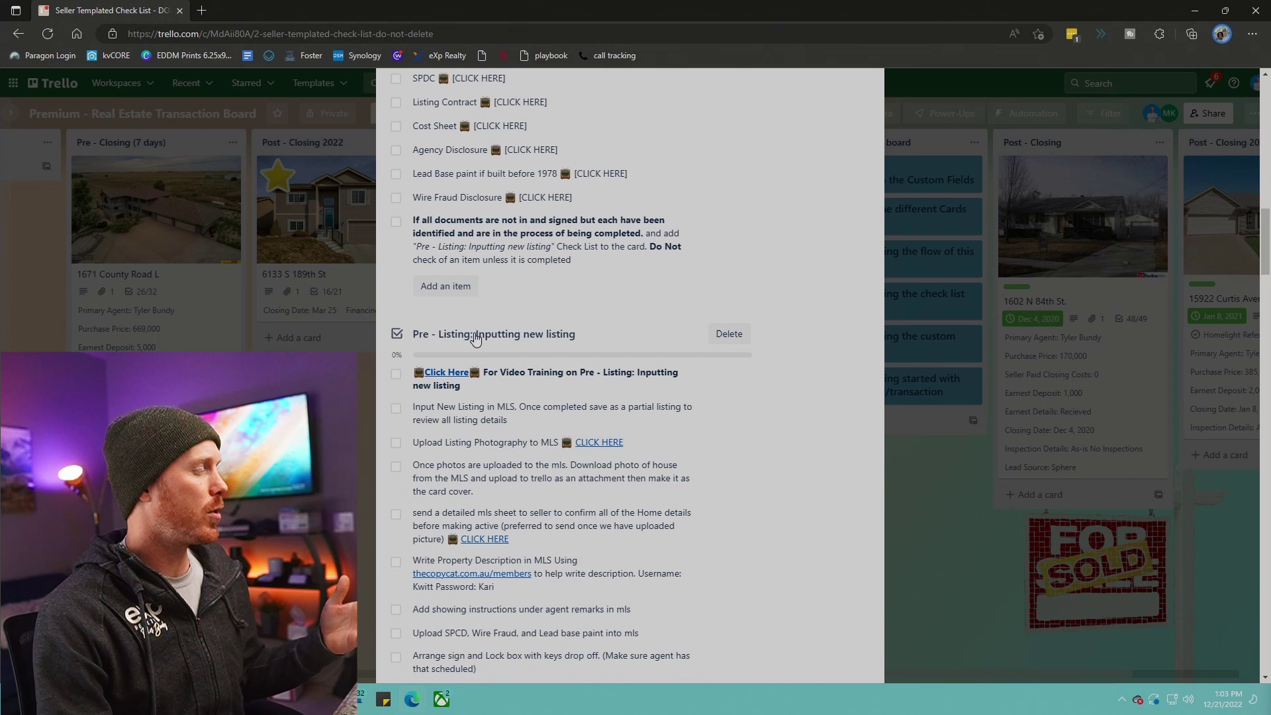
scroll(514, 338, "down", 8)
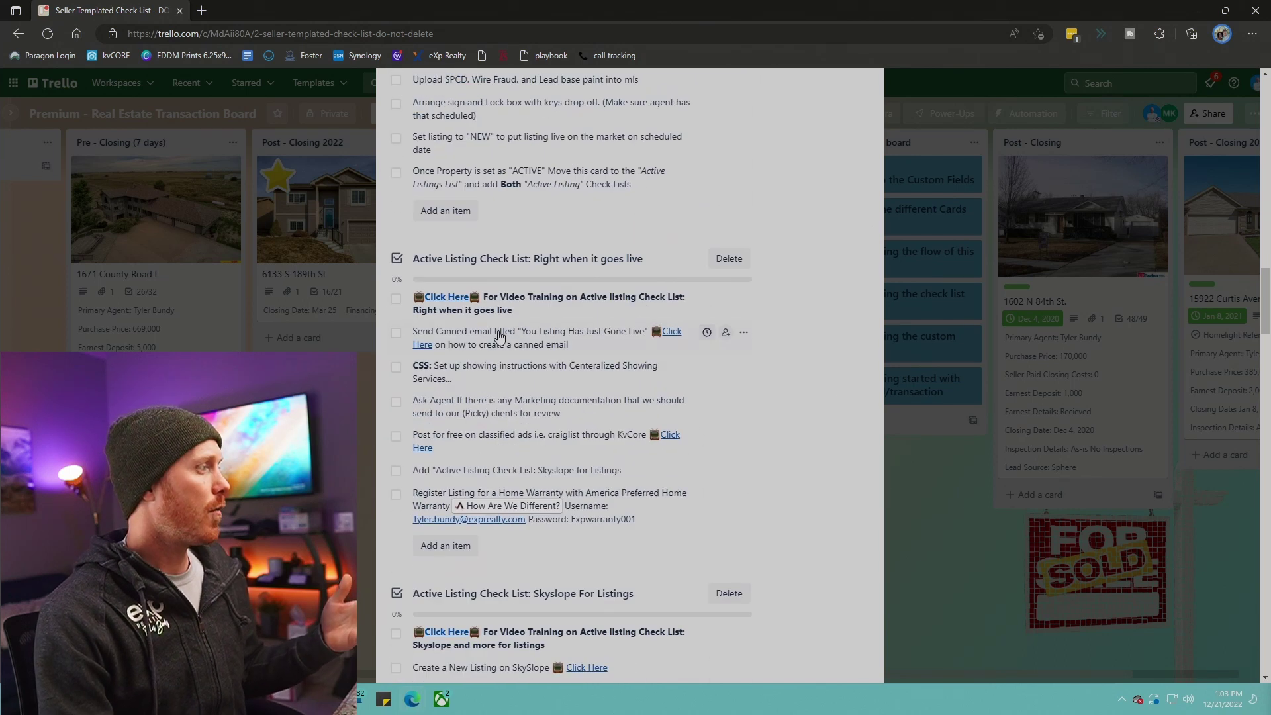
scroll(439, 273, "up", 1)
scroll(438, 274, "up", 3)
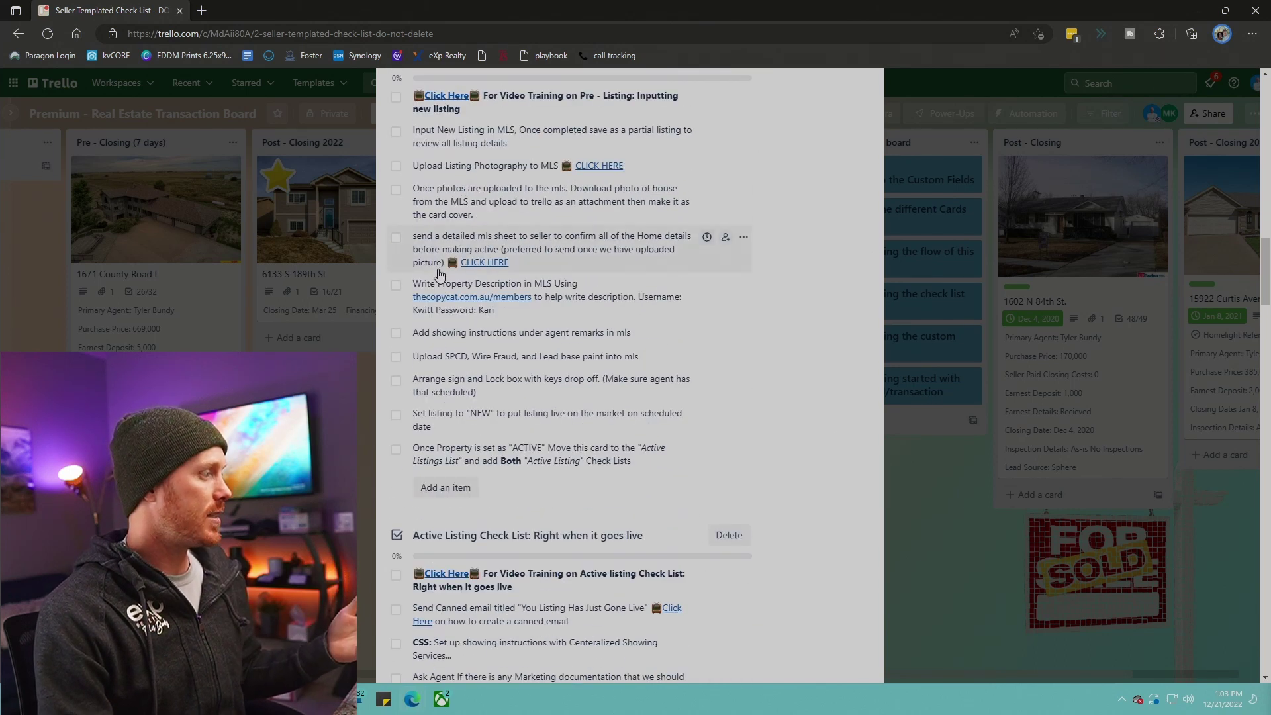
scroll(440, 274, "up", 5)
scroll(440, 275, "up", 2)
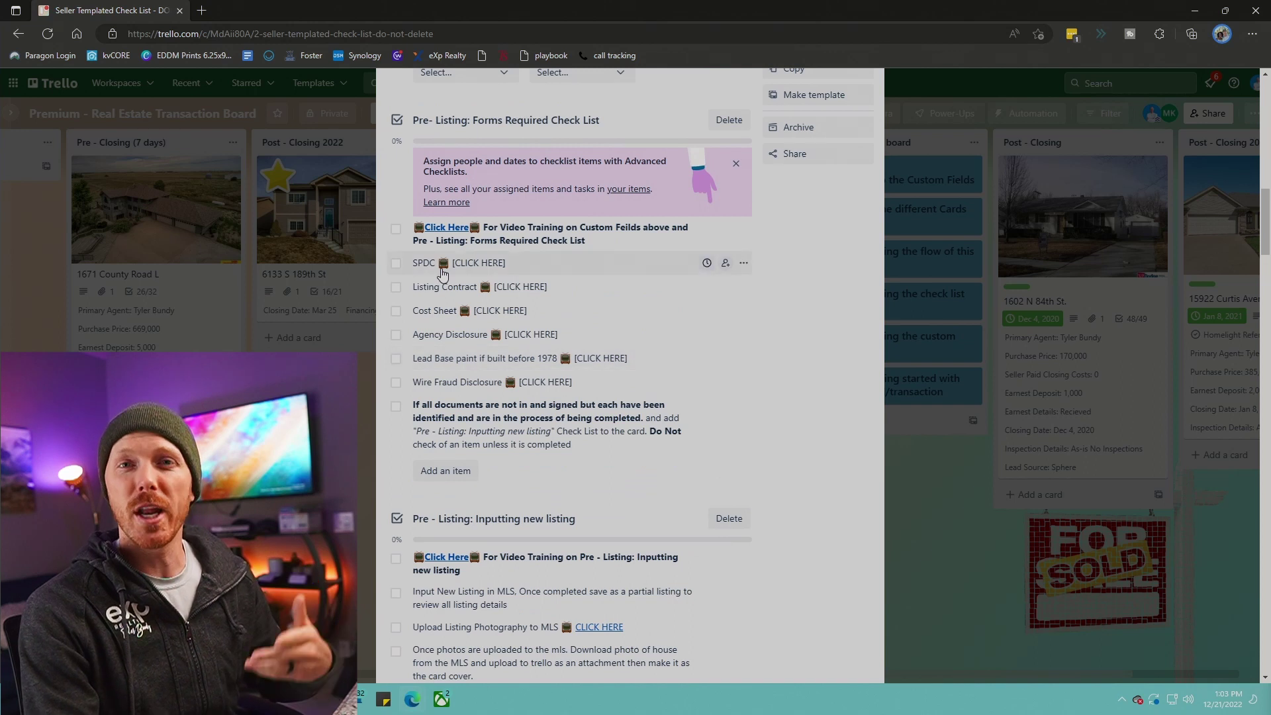
scroll(443, 272, "up", 8)
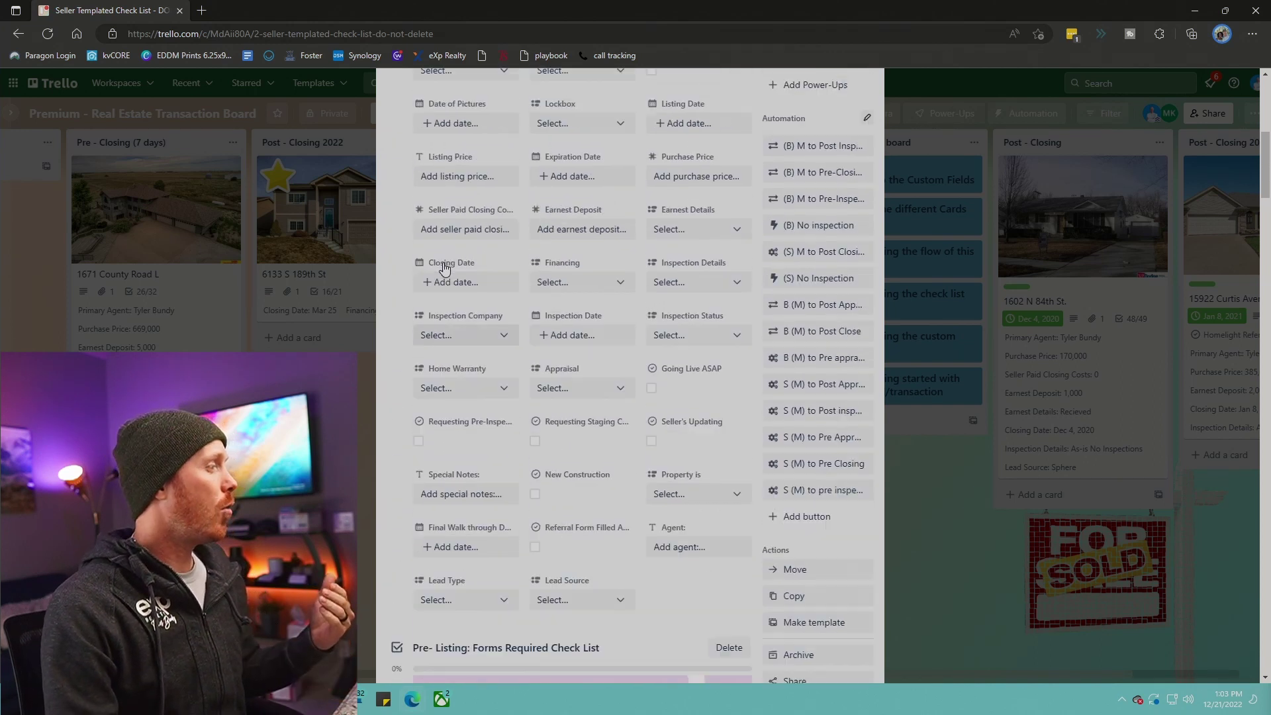
scroll(444, 268, "up", 2)
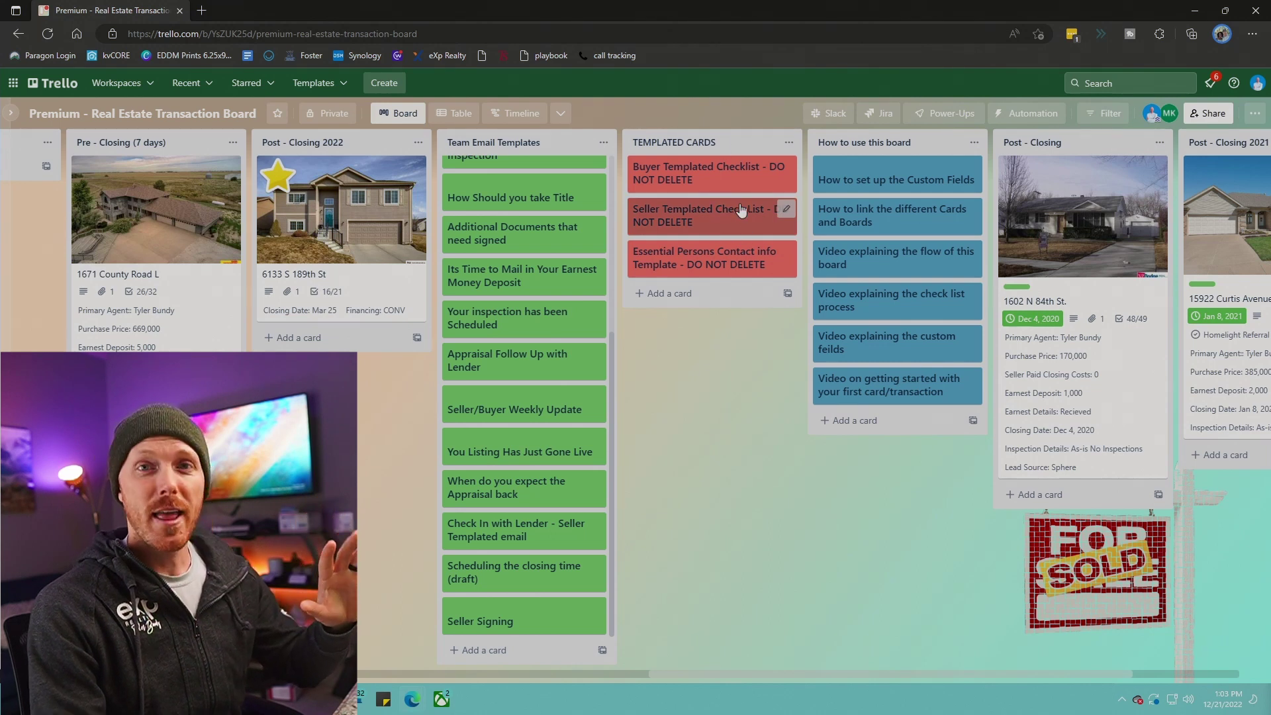
Open the 1234 main st card and add a checklist copied from 'Pre- Listing: Forms Required Check List'.
scroll(677, 305, "right", 4)
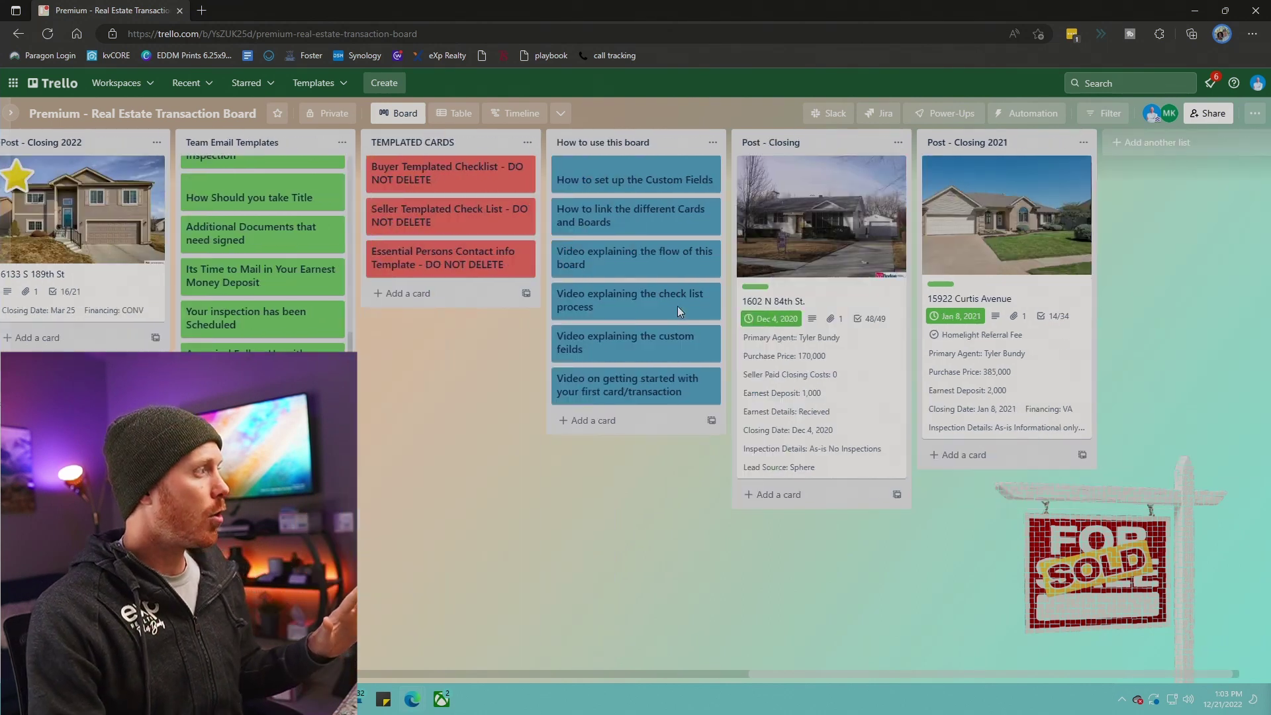
scroll(677, 305, "left", 10)
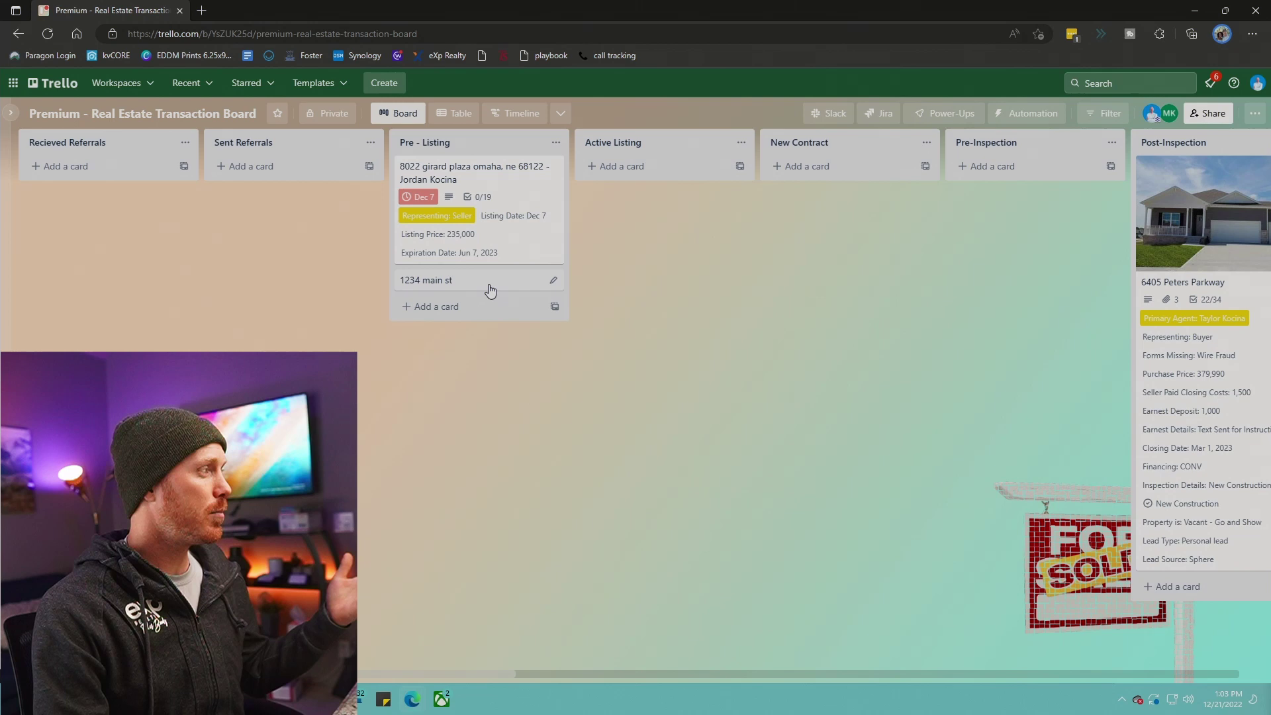
left_click(473, 284)
left_click(829, 292)
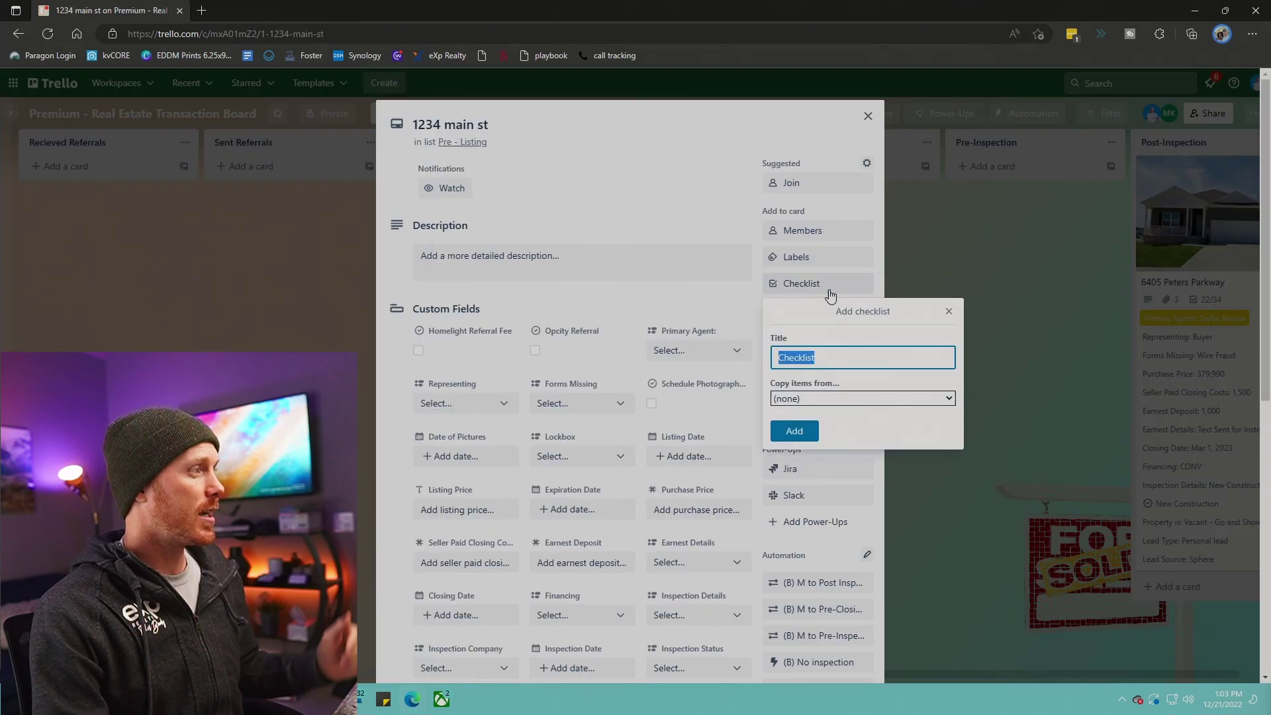
left_click(801, 400)
scroll(898, 556, "down", 3)
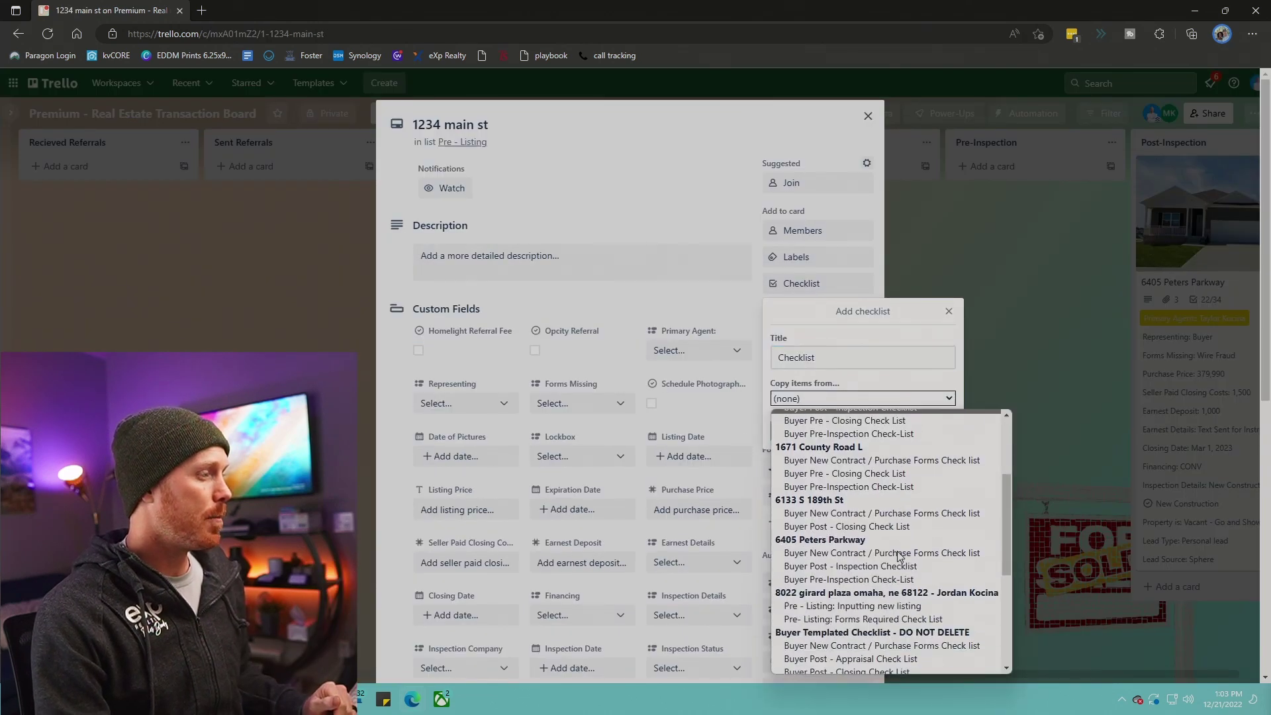
scroll(899, 556, "down", 5)
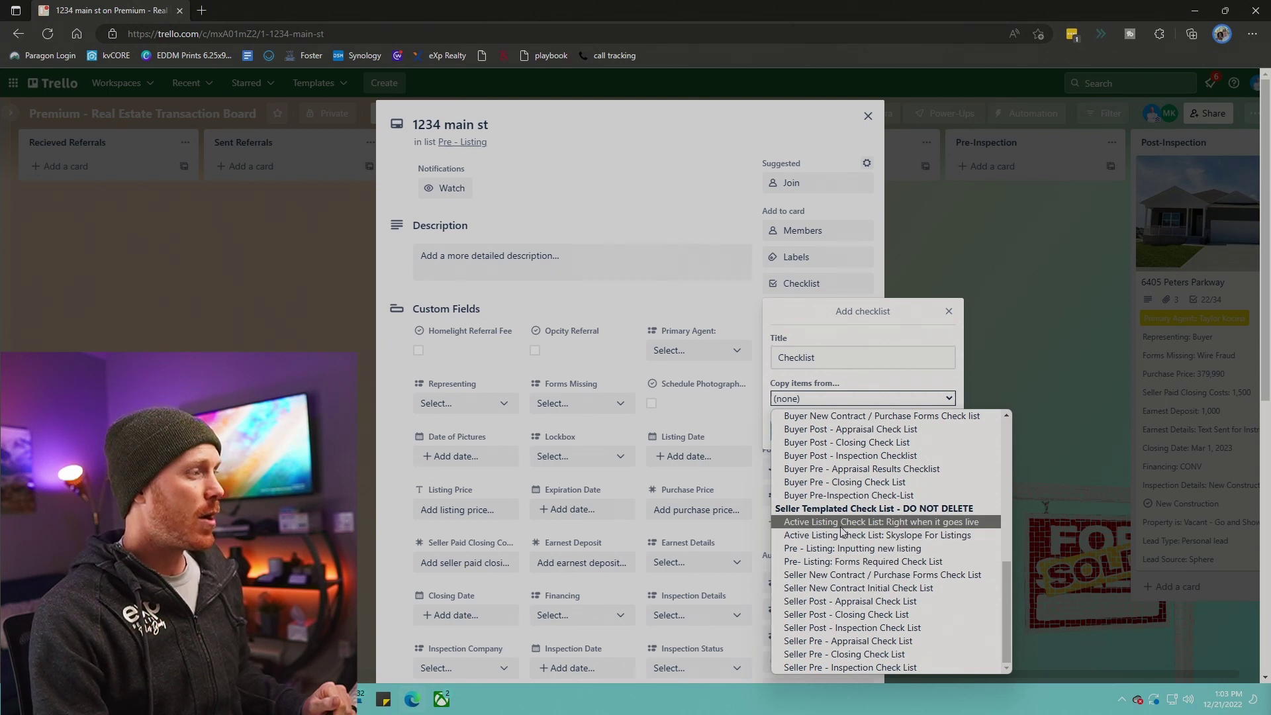
left_click(851, 563)
left_click(796, 437)
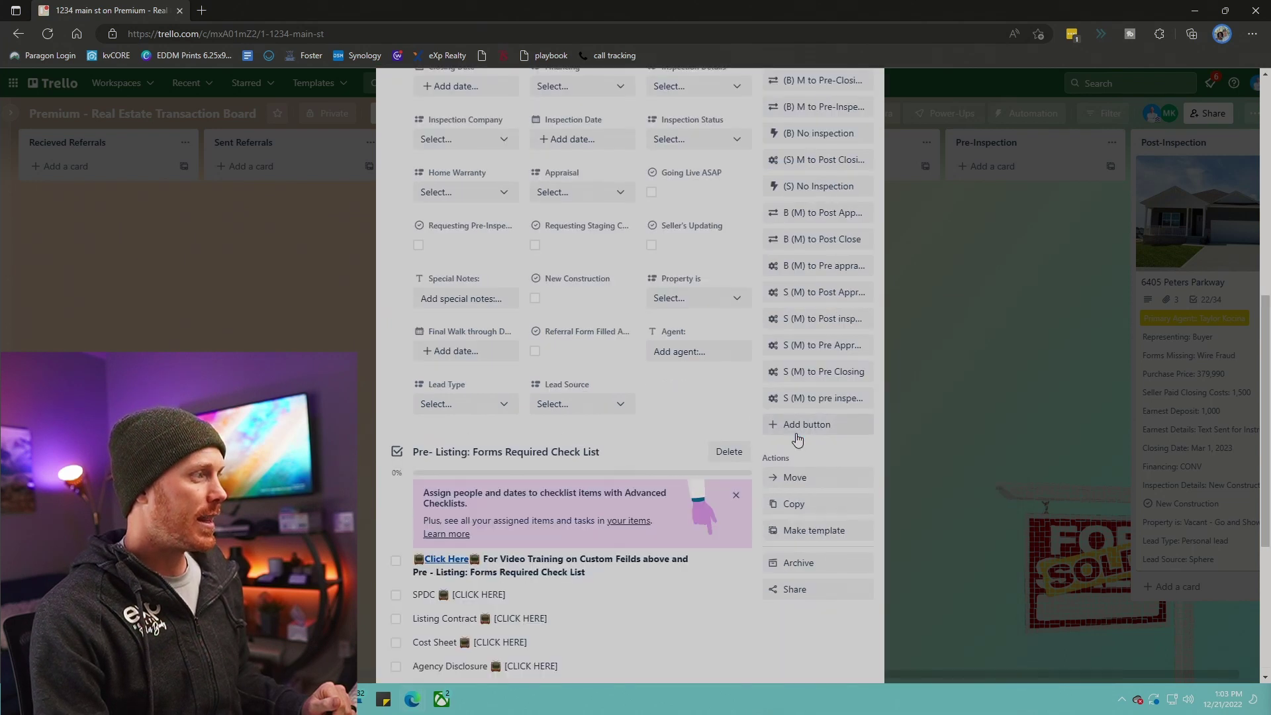
Add a second checklist copied from 'Pre - Listing: Inputting new listing'.
scroll(759, 340, "up", 7)
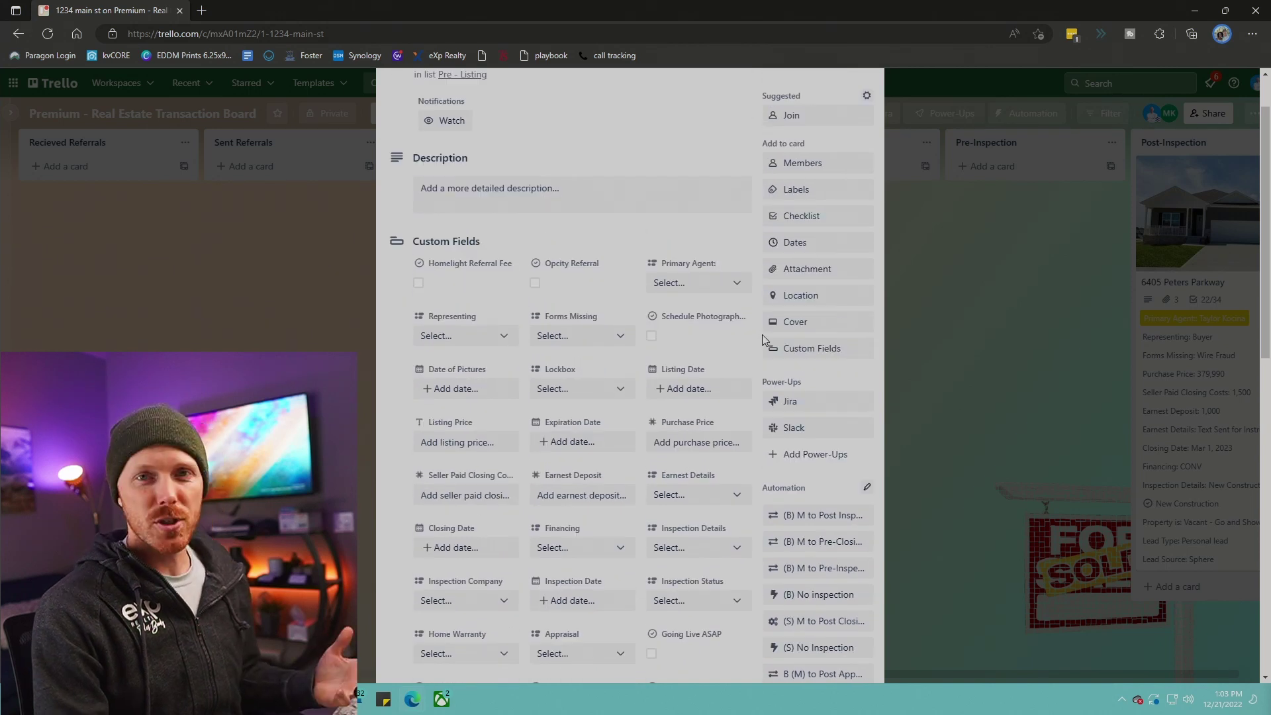
left_click(801, 216)
left_click(845, 325)
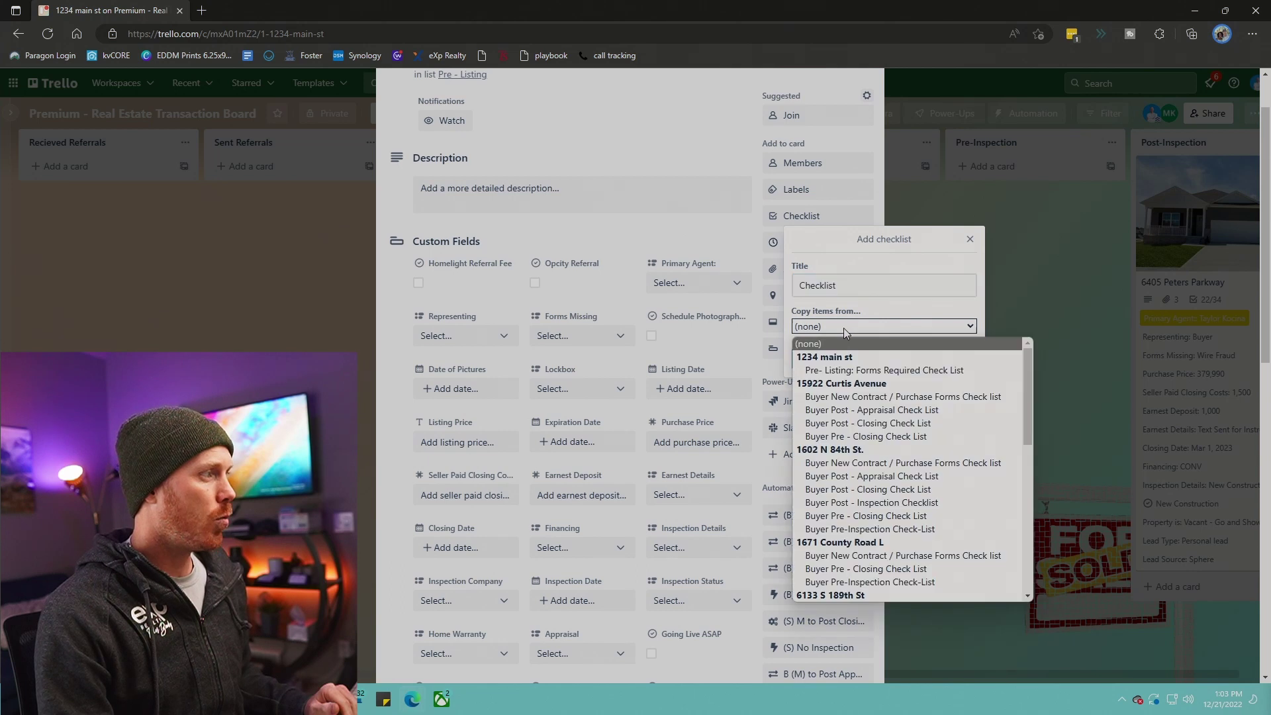
scroll(906, 463, "down", 5)
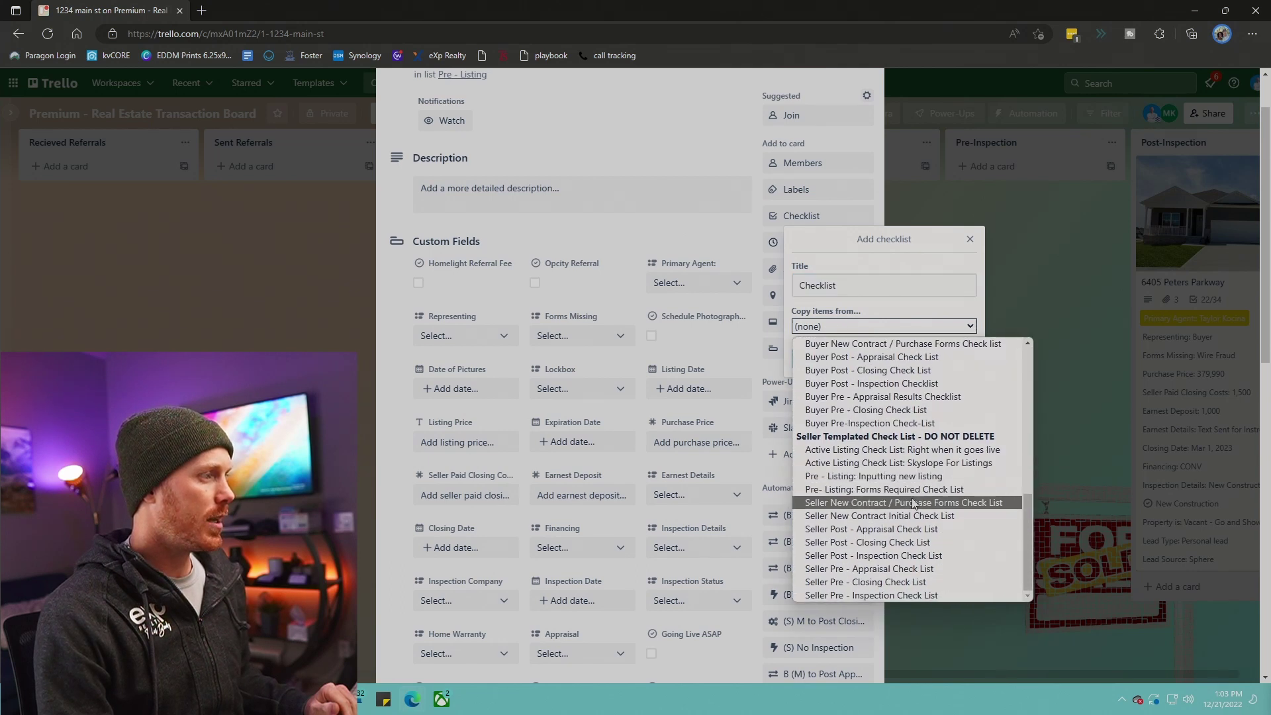
left_click(885, 477)
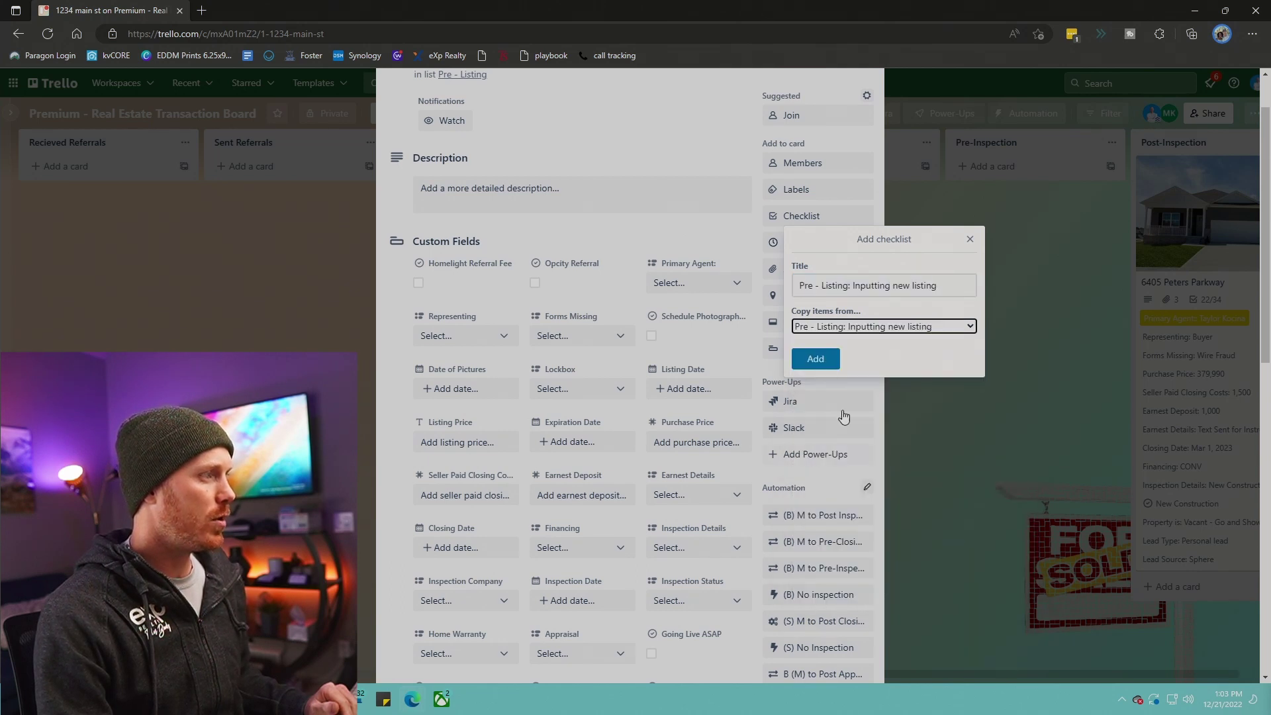
left_click(815, 358)
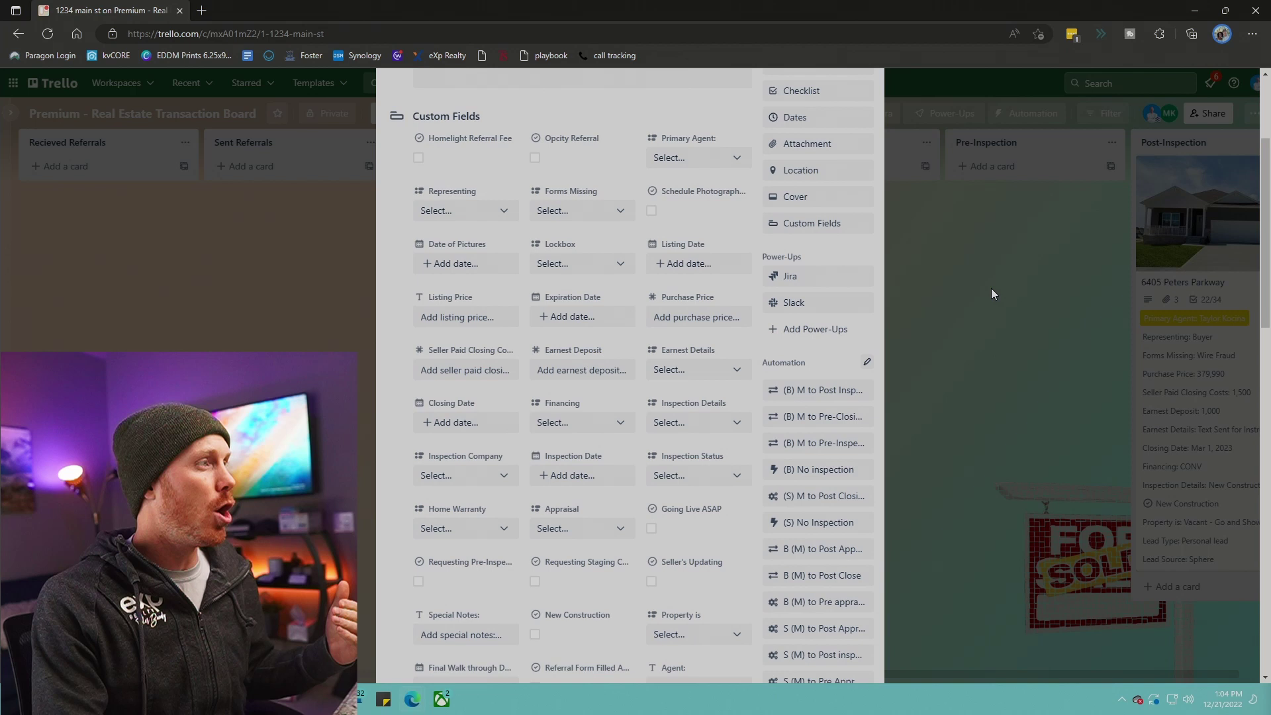
Close the card details and drag 1234 main st from Pre - Listing into Active Listing.
left_click(976, 258)
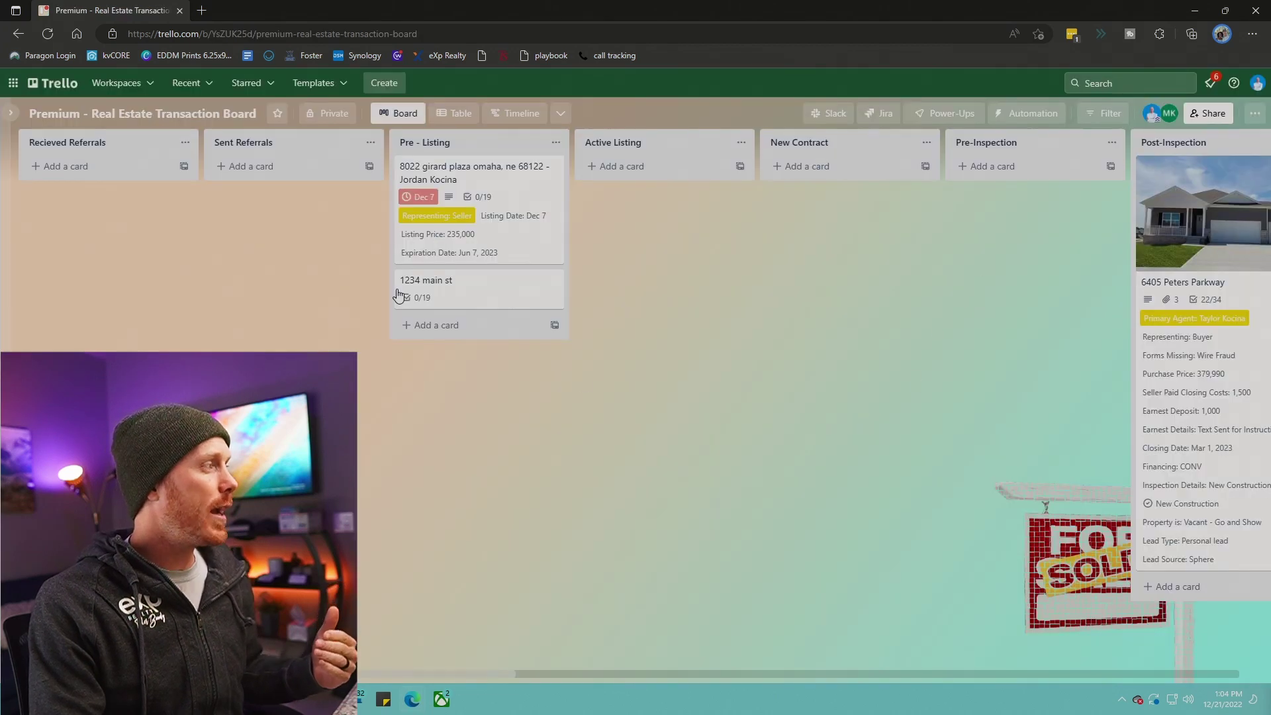
left_click(454, 295)
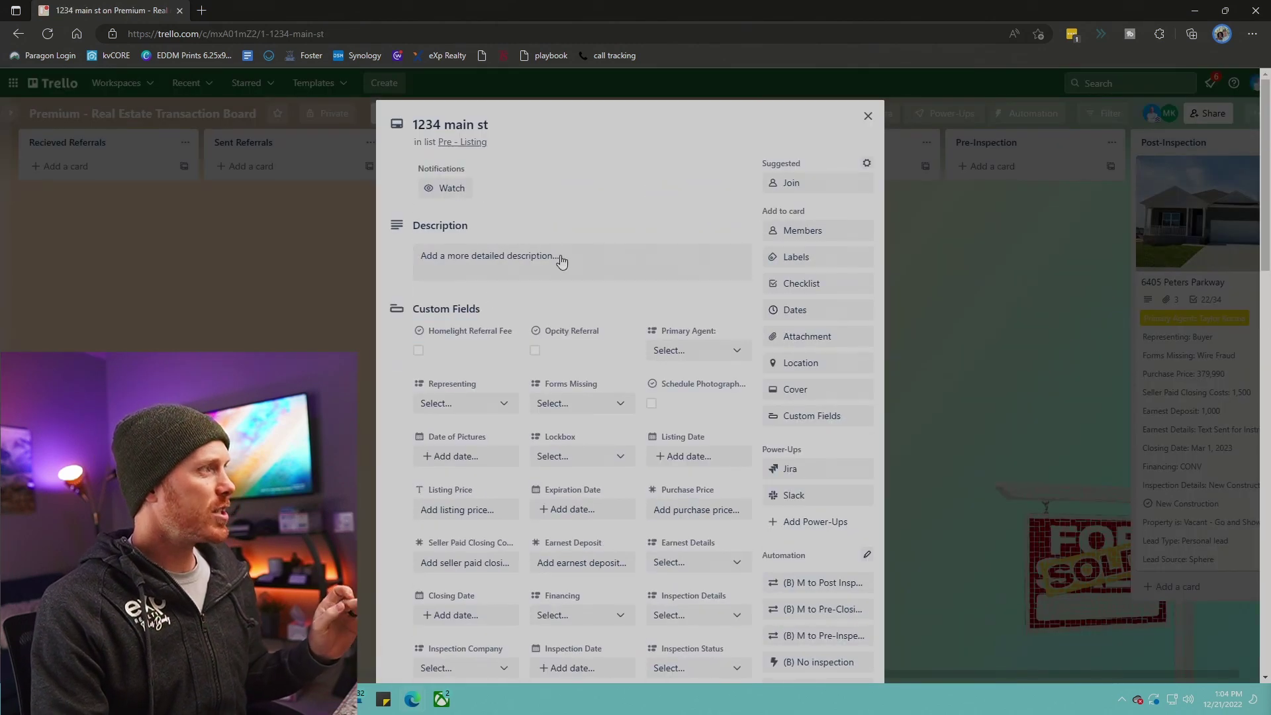
left_click(868, 117)
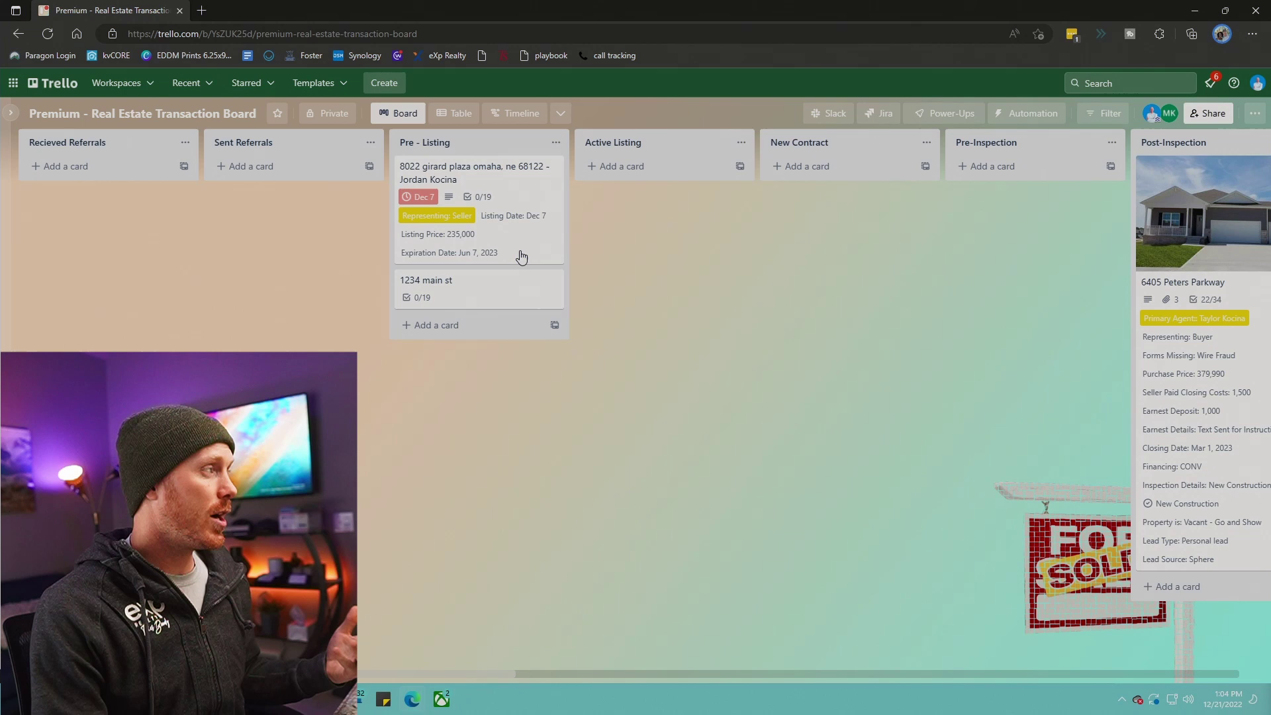
left_click_drag(490, 292, 631, 184)
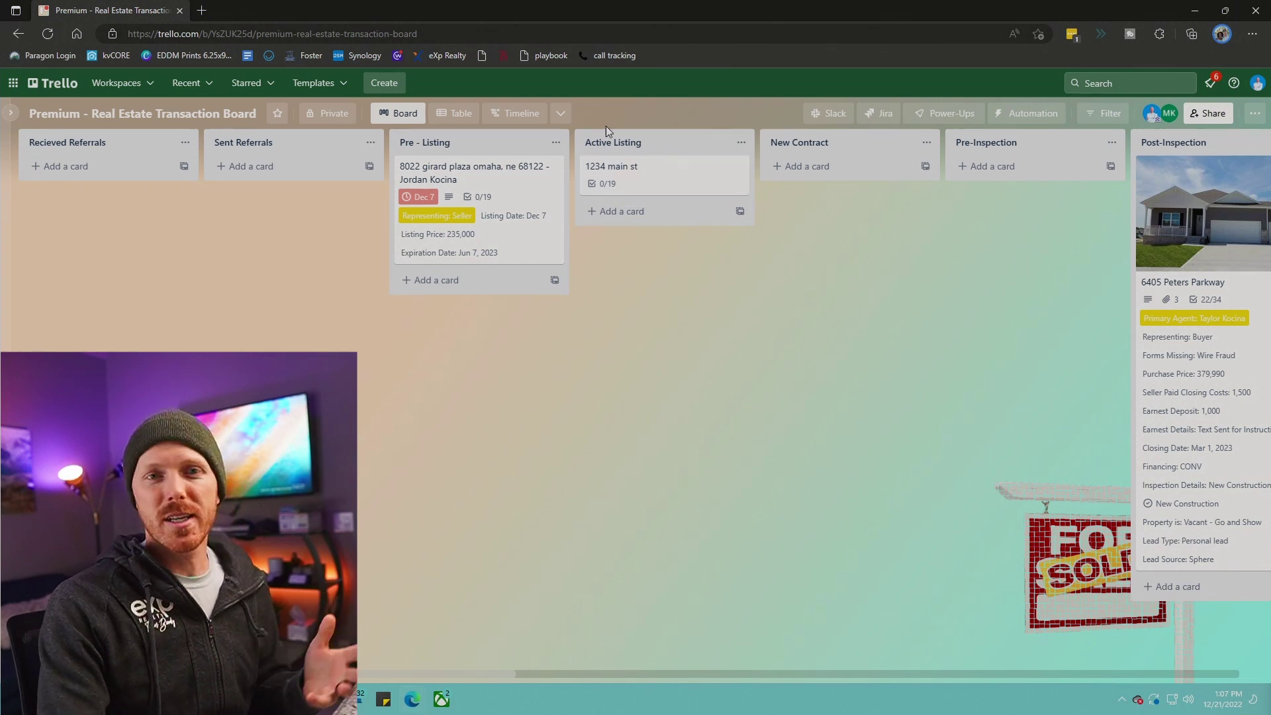
Create a '4567 main st' card in New Contract and dismiss the empty composer.
left_click(812, 173)
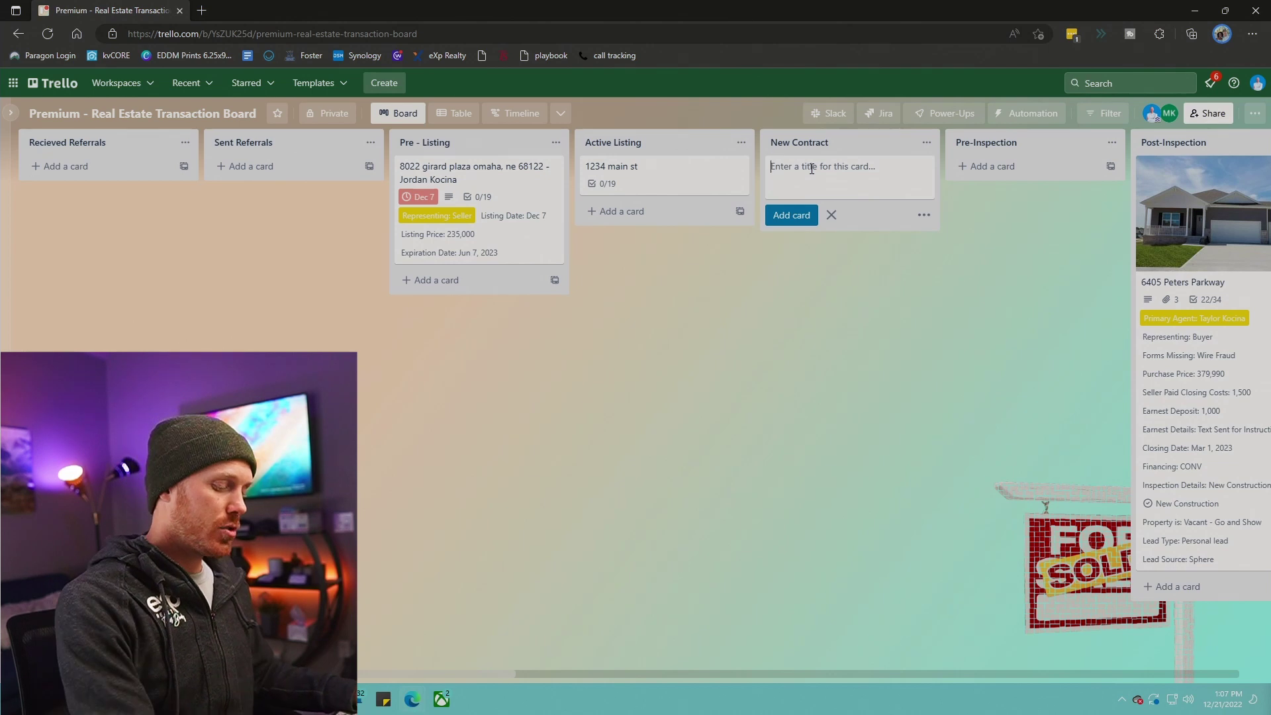
type("4567 mai")
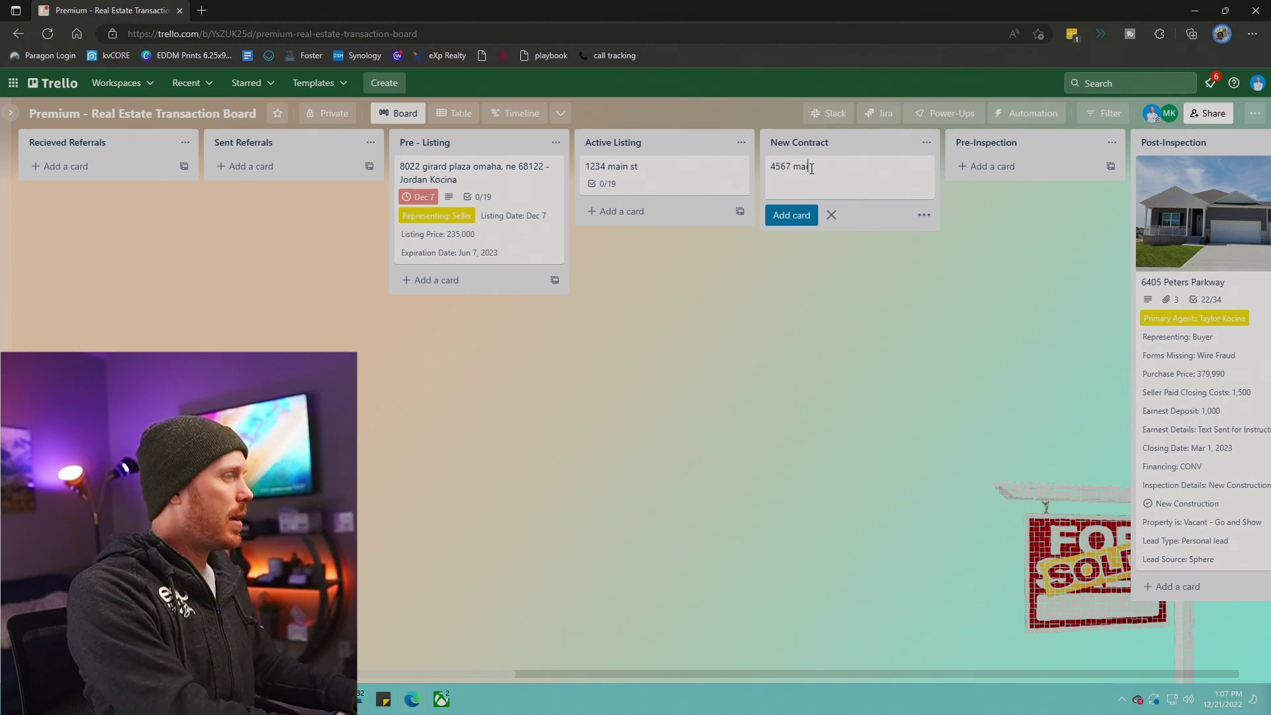
type("n st")
key("Return")
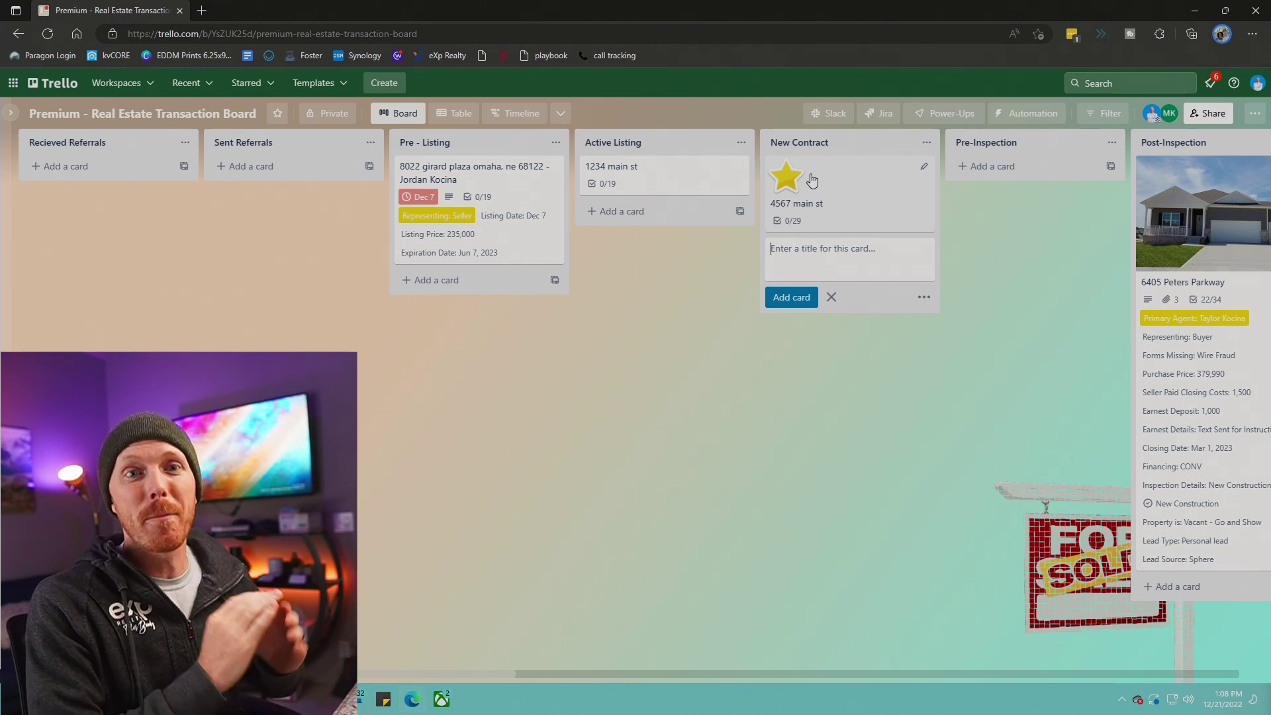
left_click(726, 114)
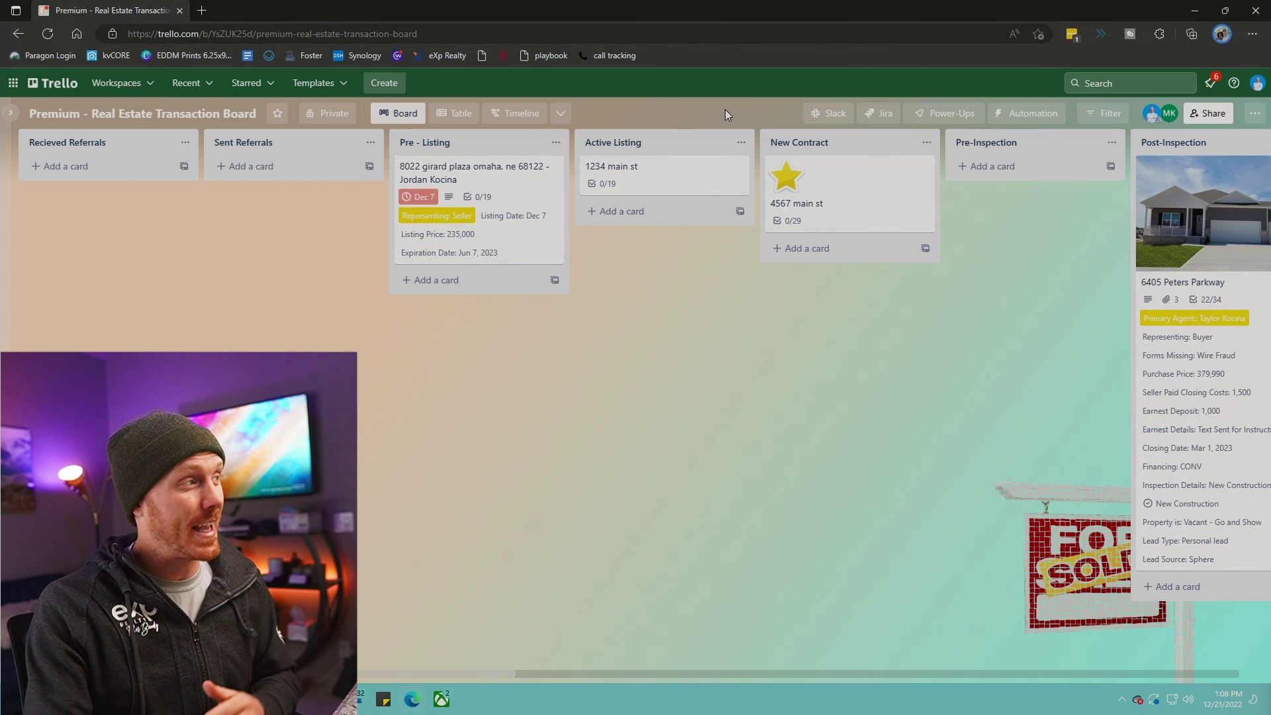
left_click(831, 116)
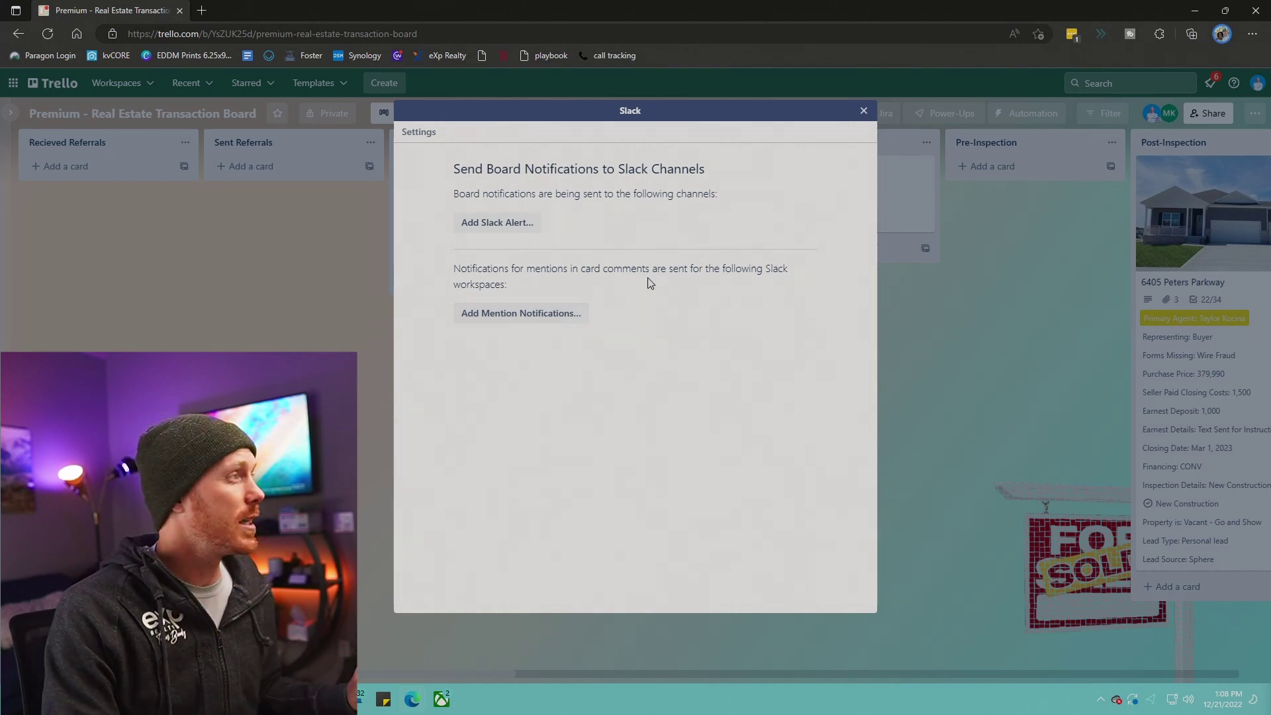
left_click(863, 111)
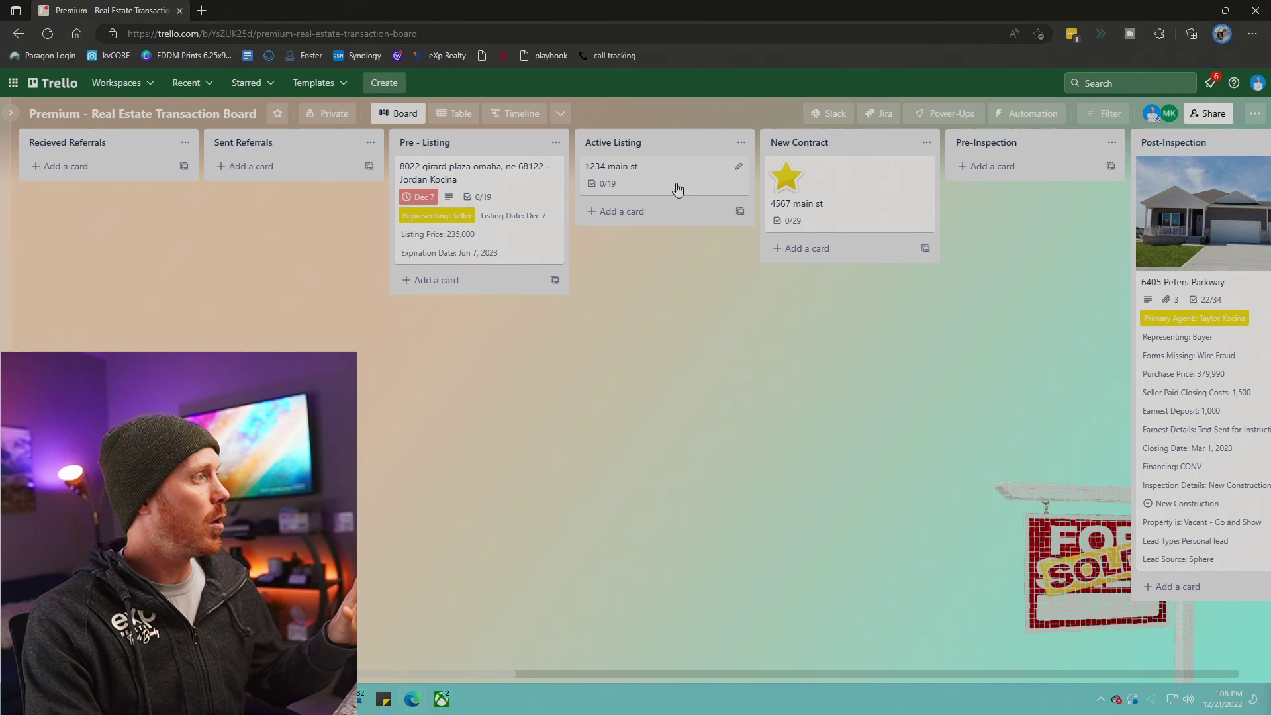
Open the 4567 main st card and bring its Custom Fields heading into view.
left_click(856, 202)
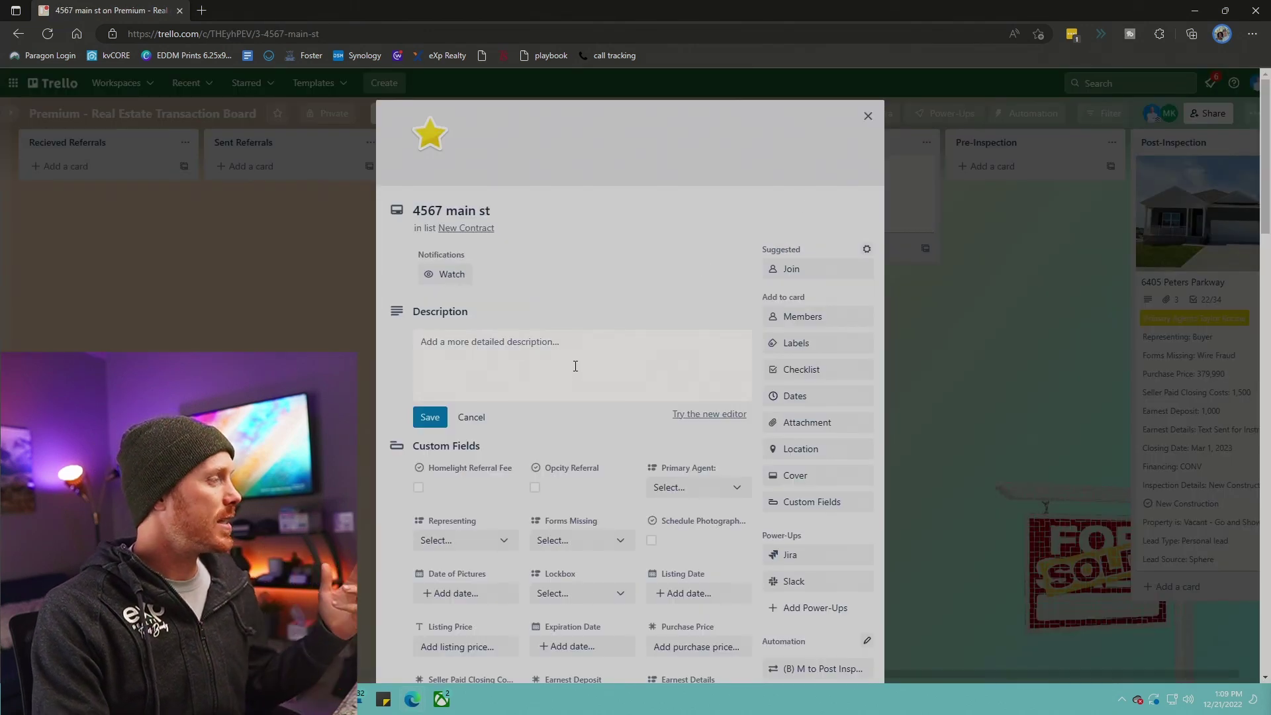
scroll(609, 511, "down", 4)
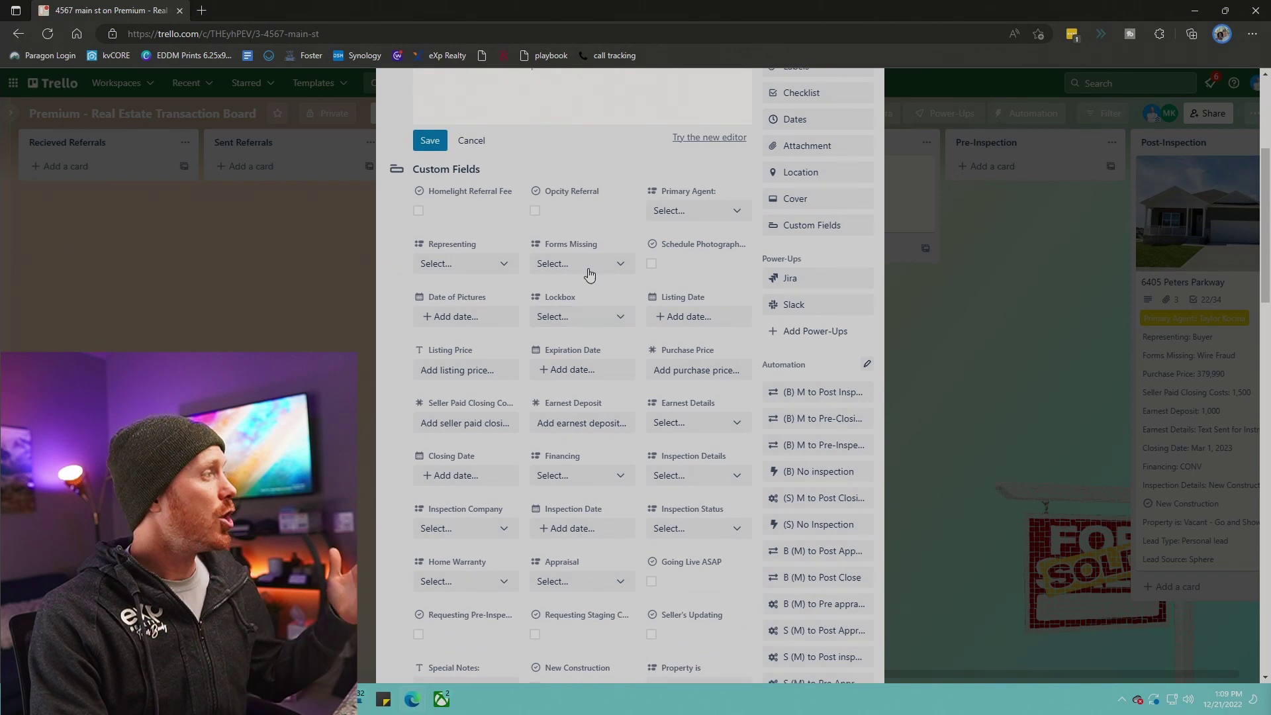
left_click_drag(413, 173, 481, 175)
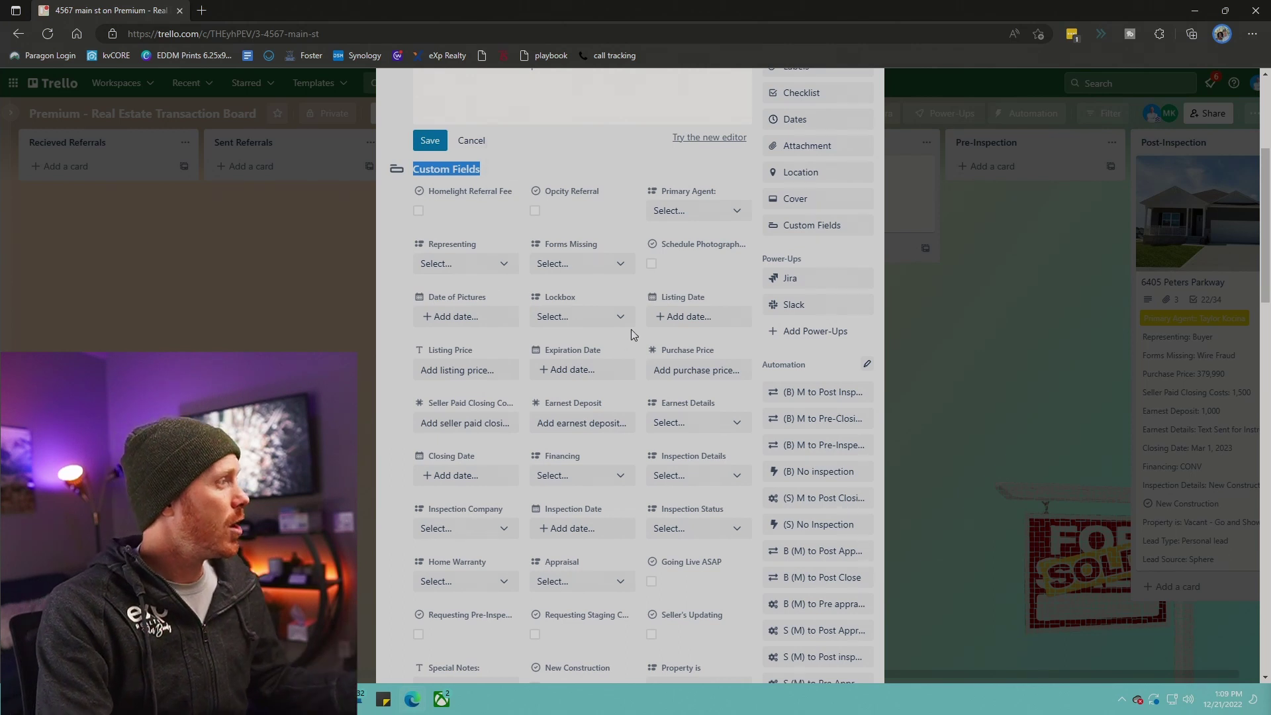
Choose the first agent as Primary Agent and set Purchase Price to 350000.
left_click(734, 211)
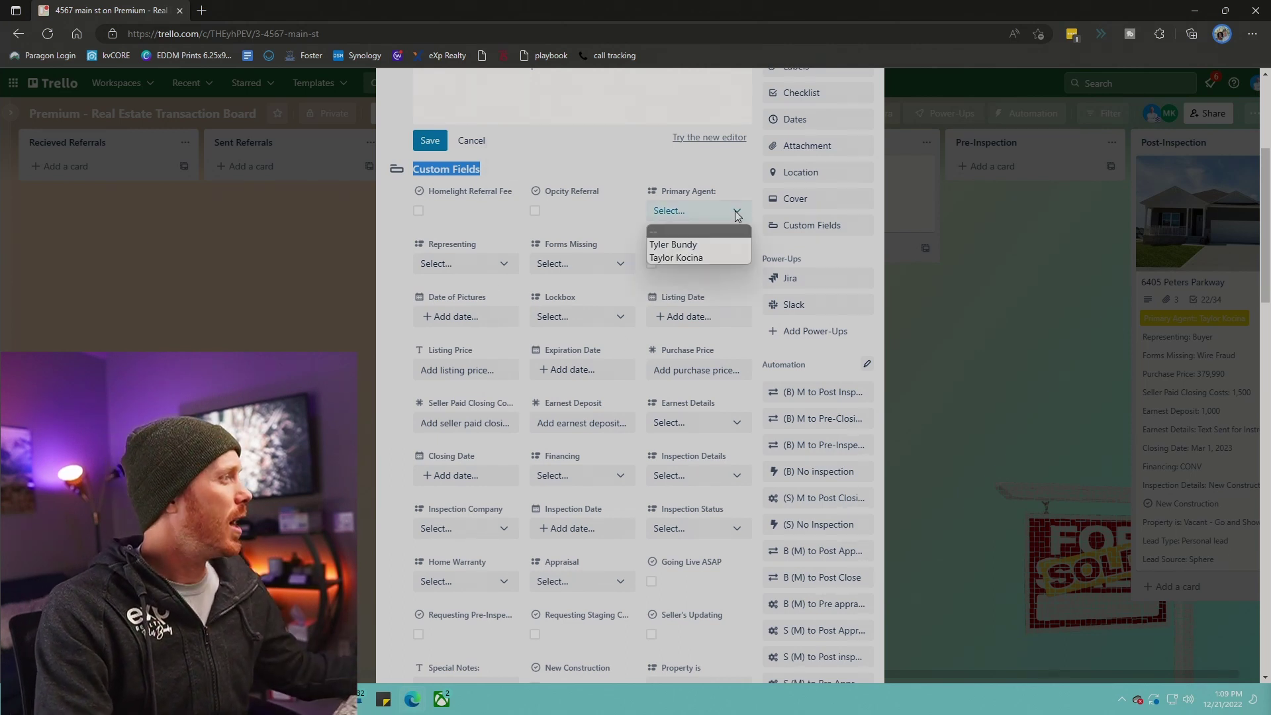
left_click(700, 192)
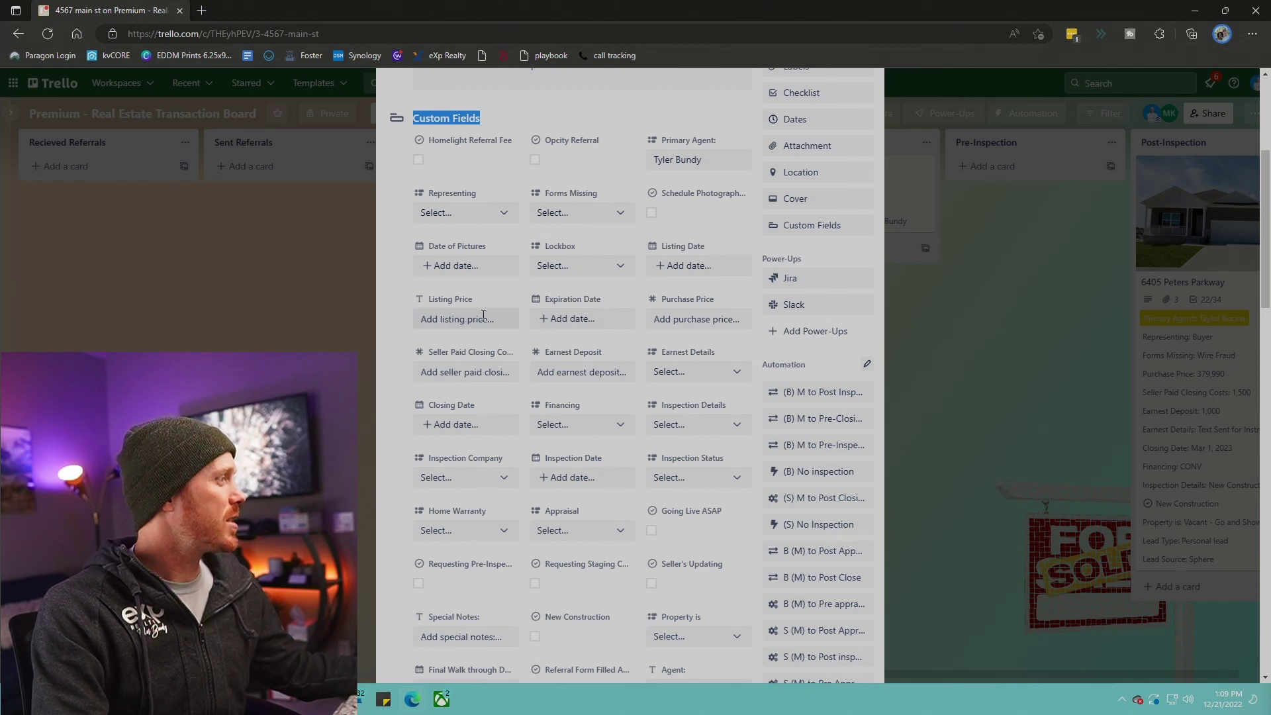
left_click(687, 320)
type("350000")
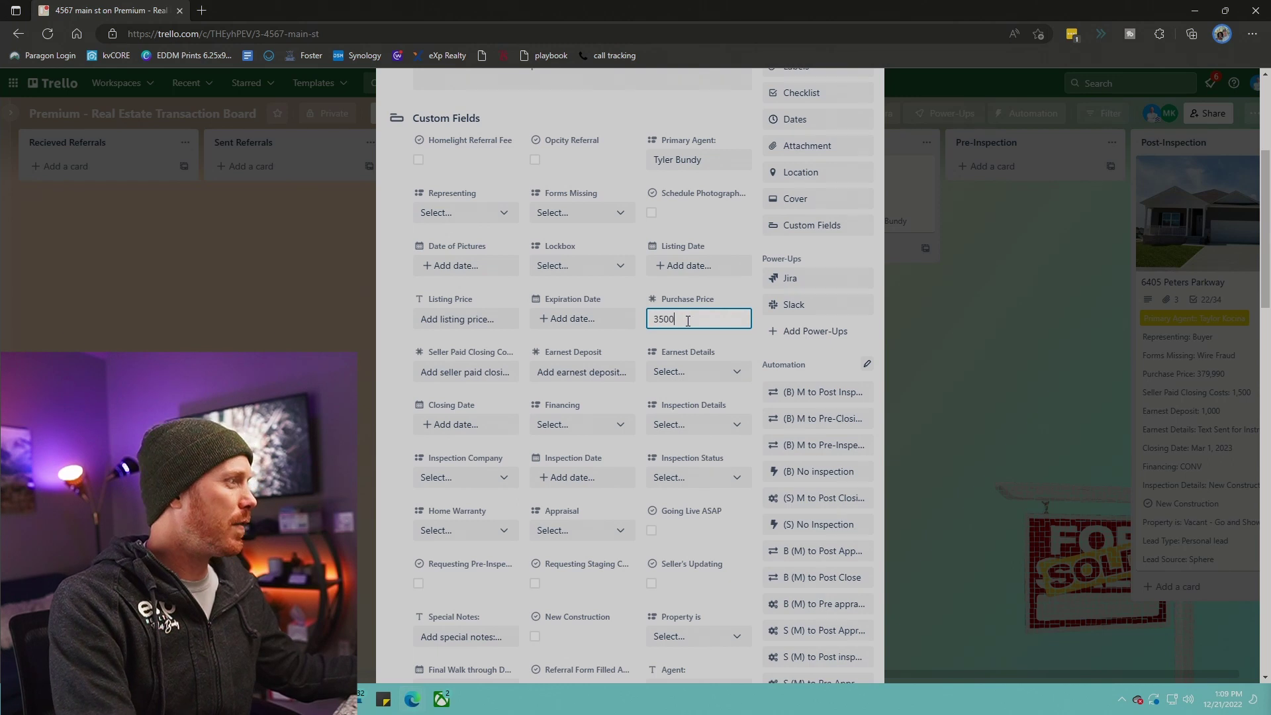
left_click(427, 368)
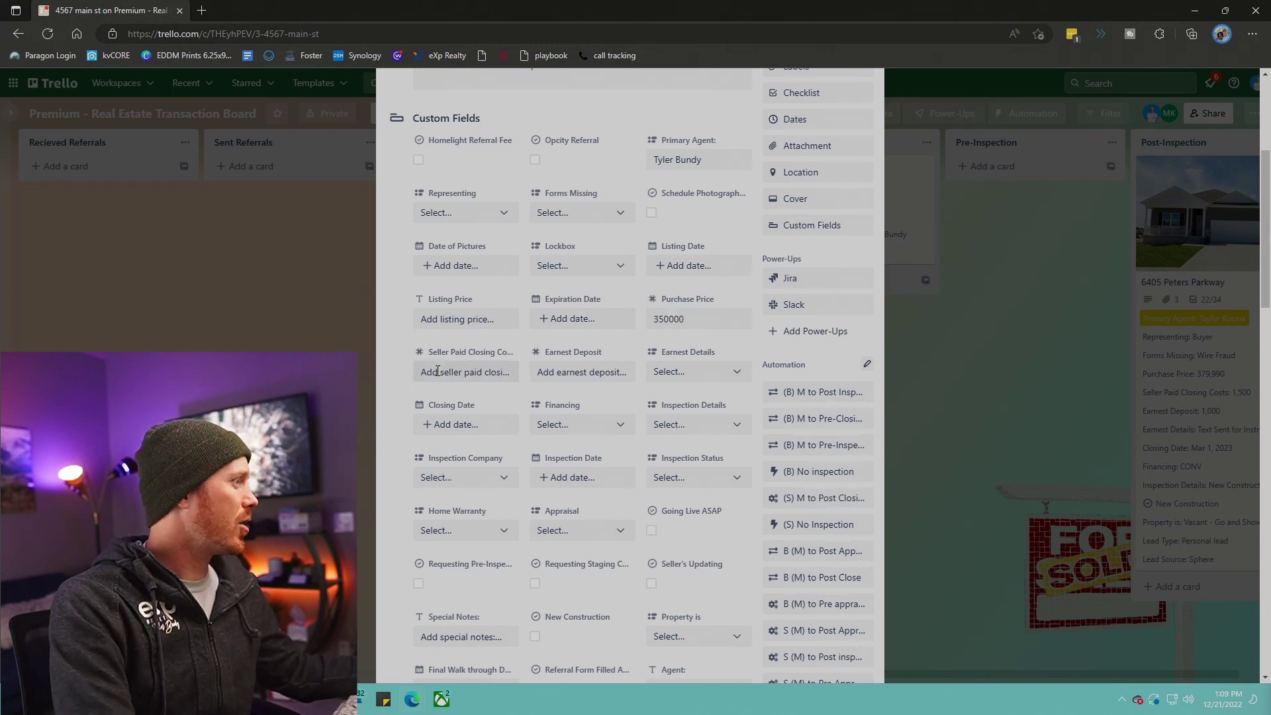
Set seller paid closing costs to 5000 and Earnest Deposit to 3000.
left_click(437, 371)
type("50")
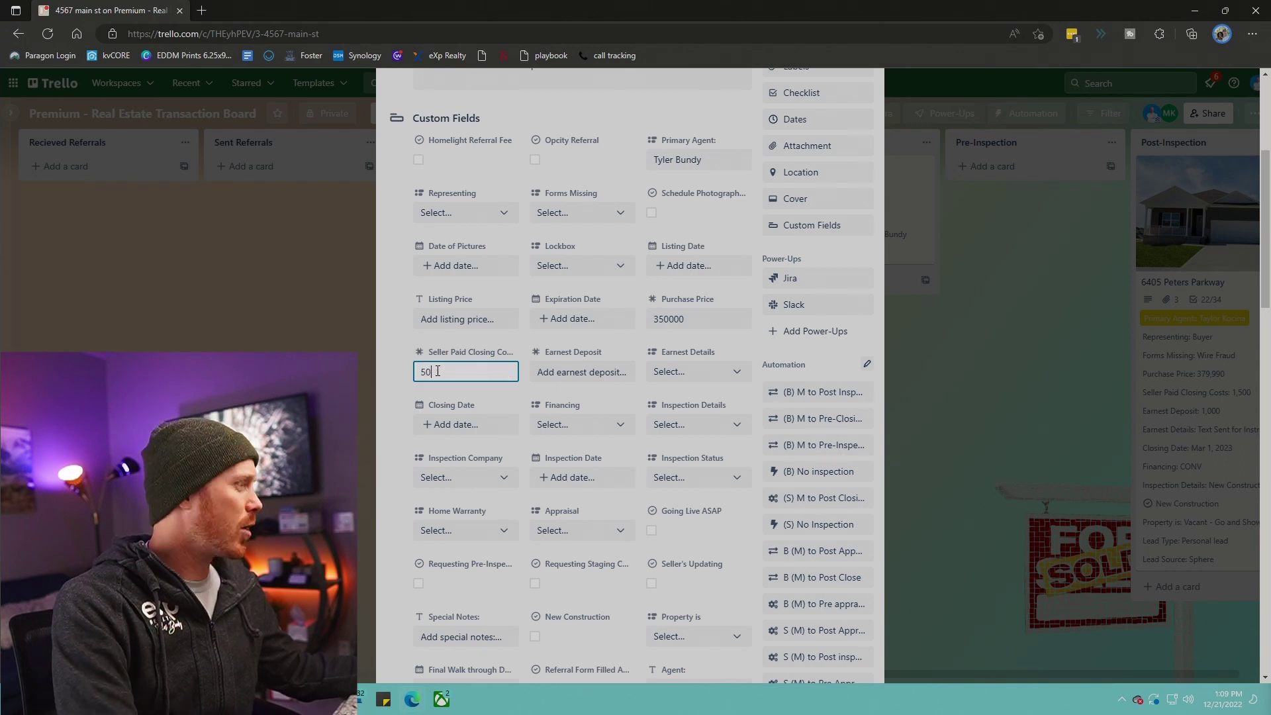
type("00")
left_click(567, 368)
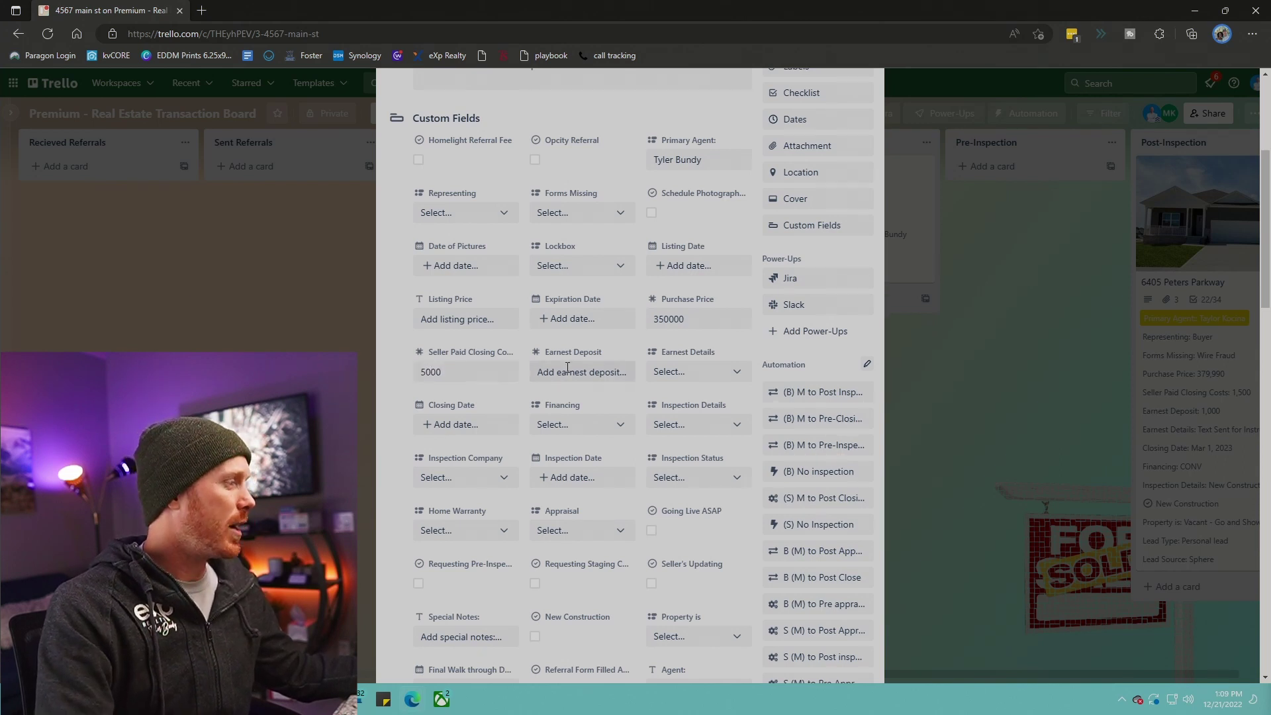
left_click(575, 374)
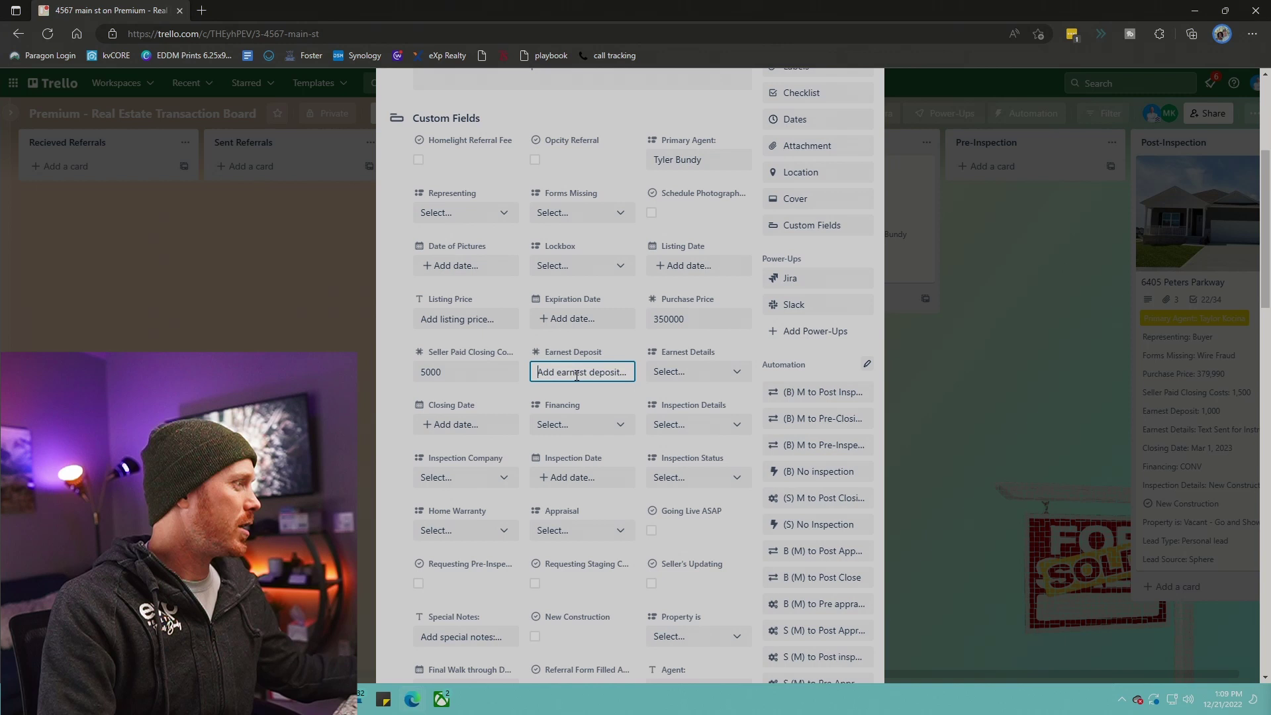
type("3000")
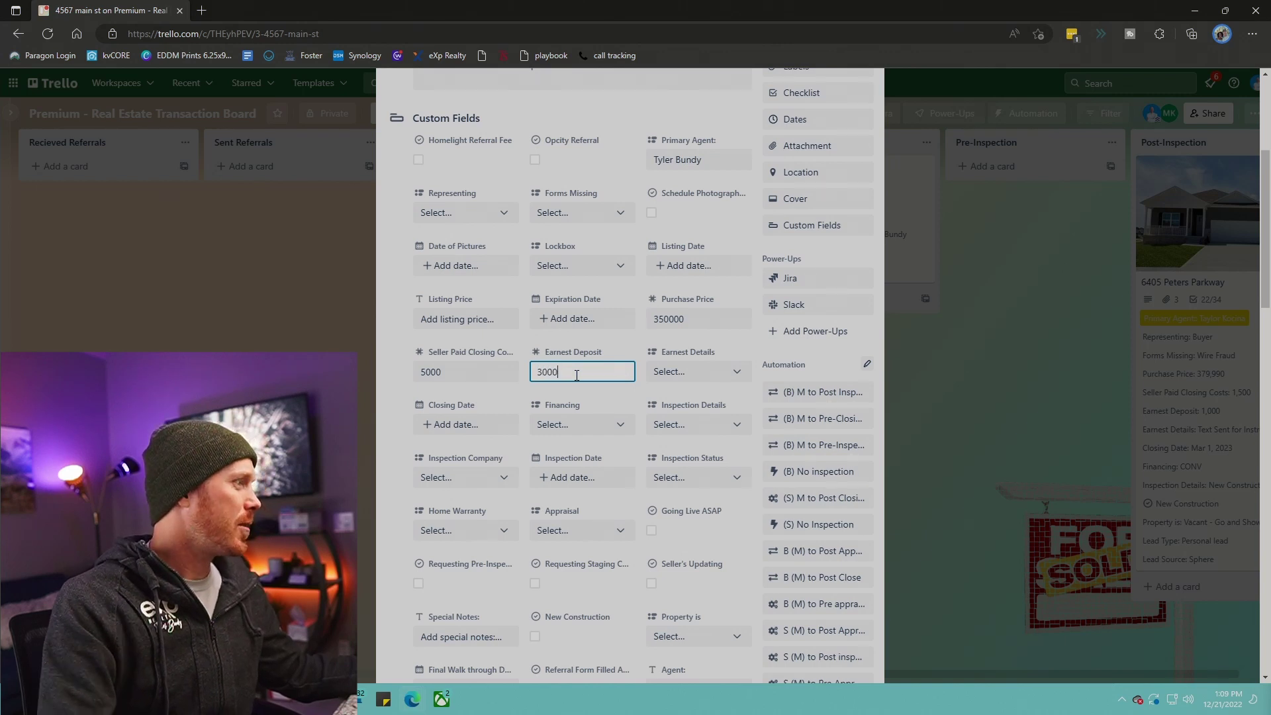
key("Return")
left_click(719, 372)
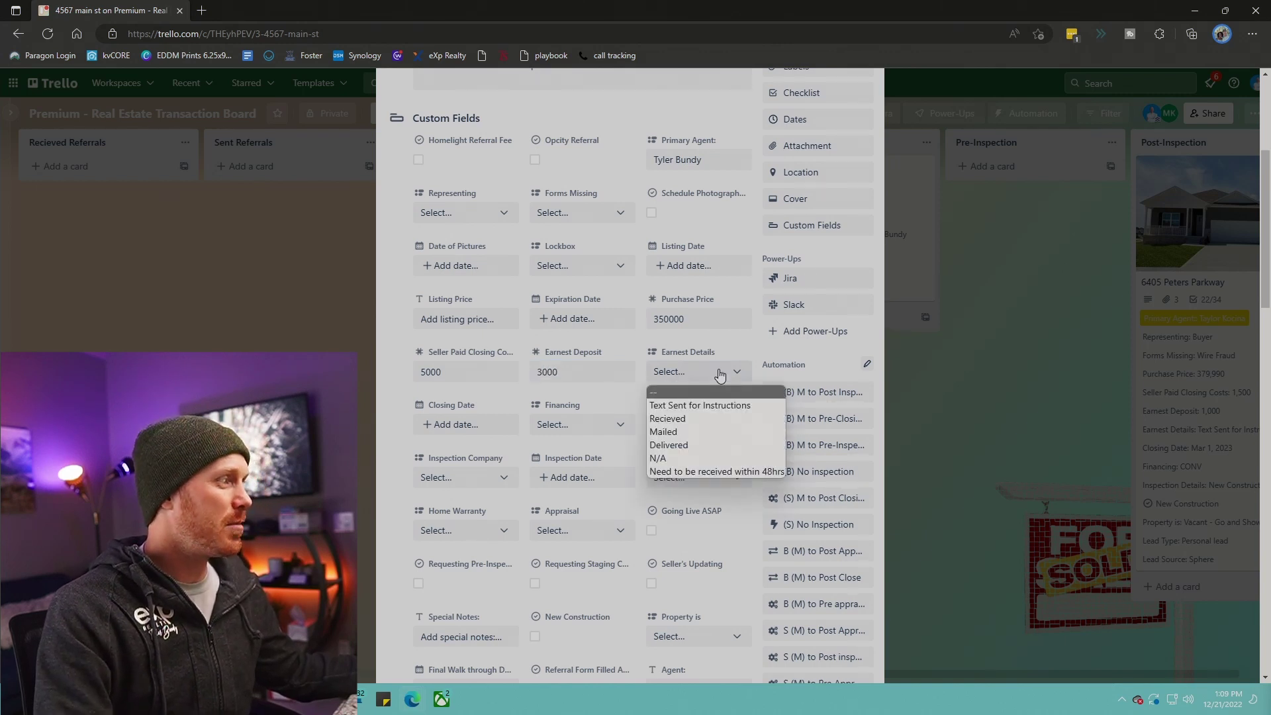
left_click(720, 376)
Set the Closing Date to Jan 27, 2023 and Financing to CONV.
left_click(440, 426)
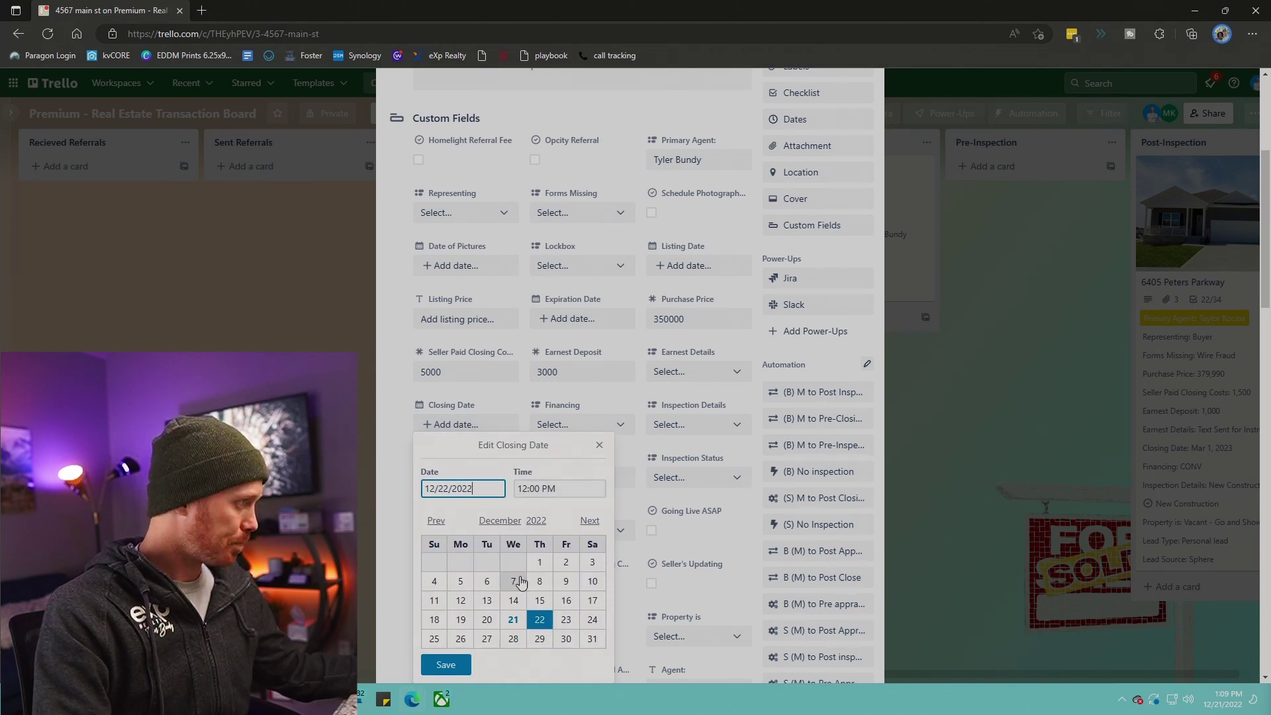
left_click(589, 521)
left_click(566, 620)
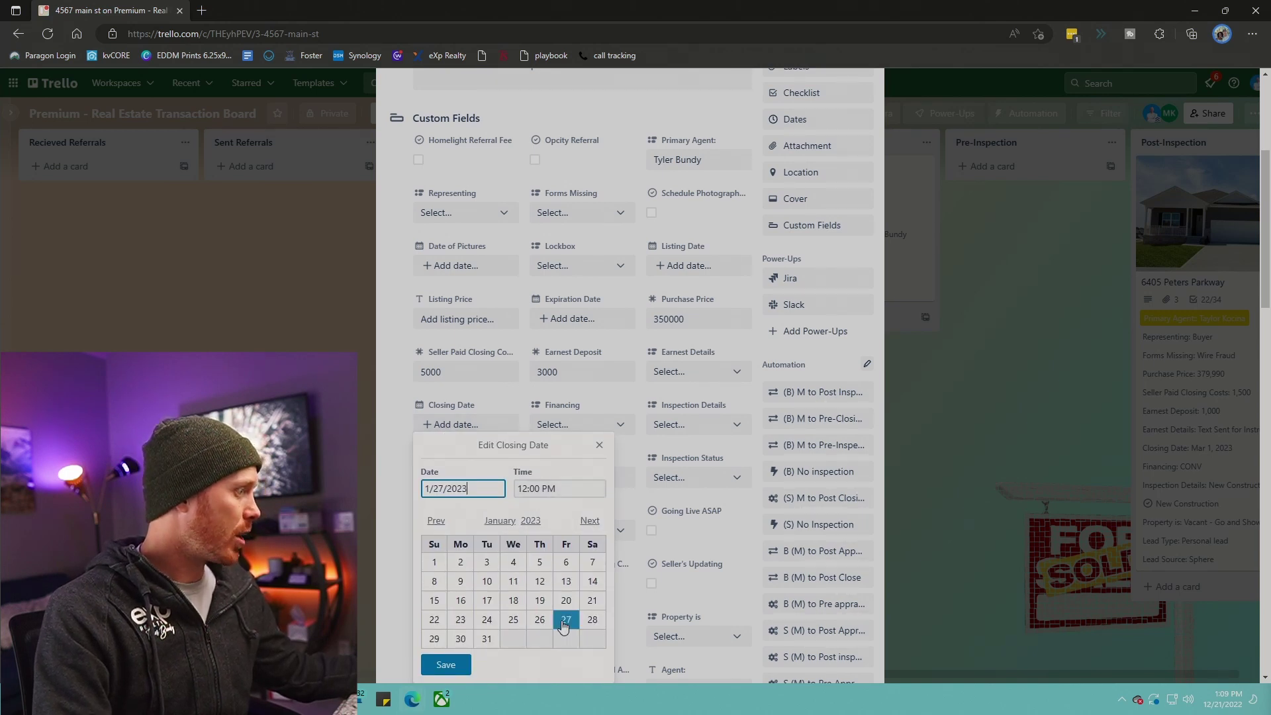
left_click(431, 664)
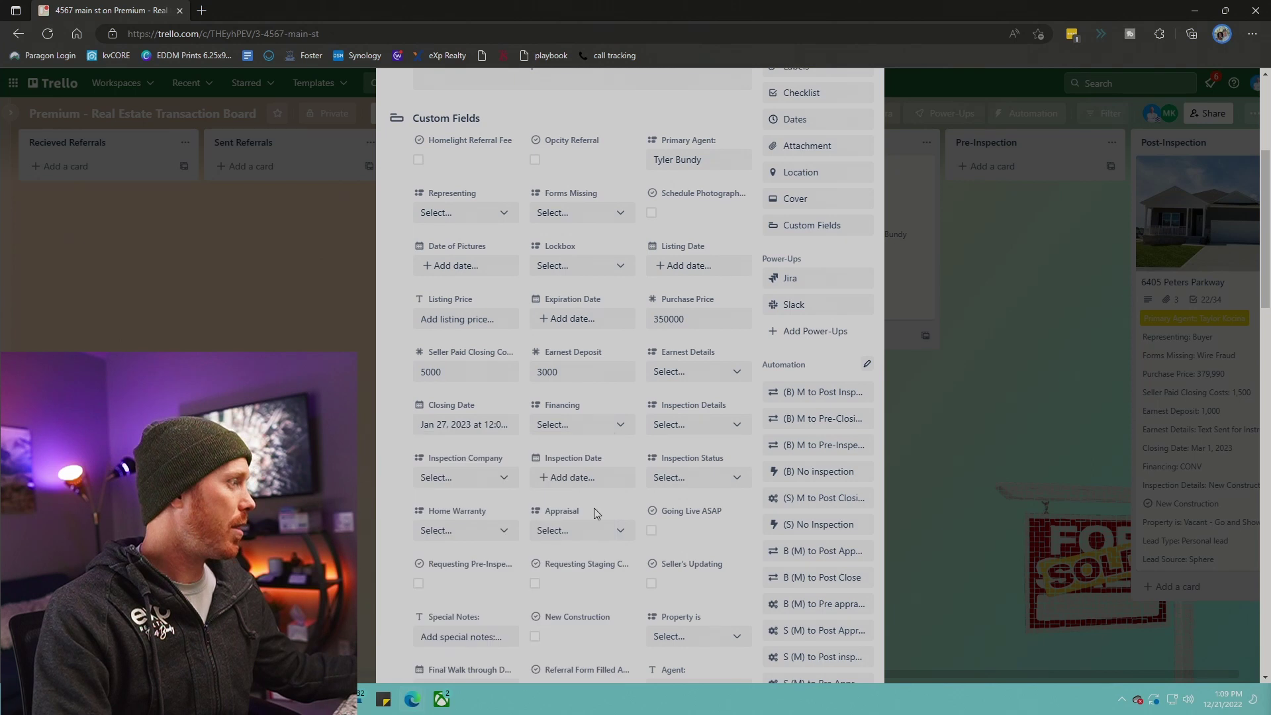
left_click(615, 434)
left_click(541, 498)
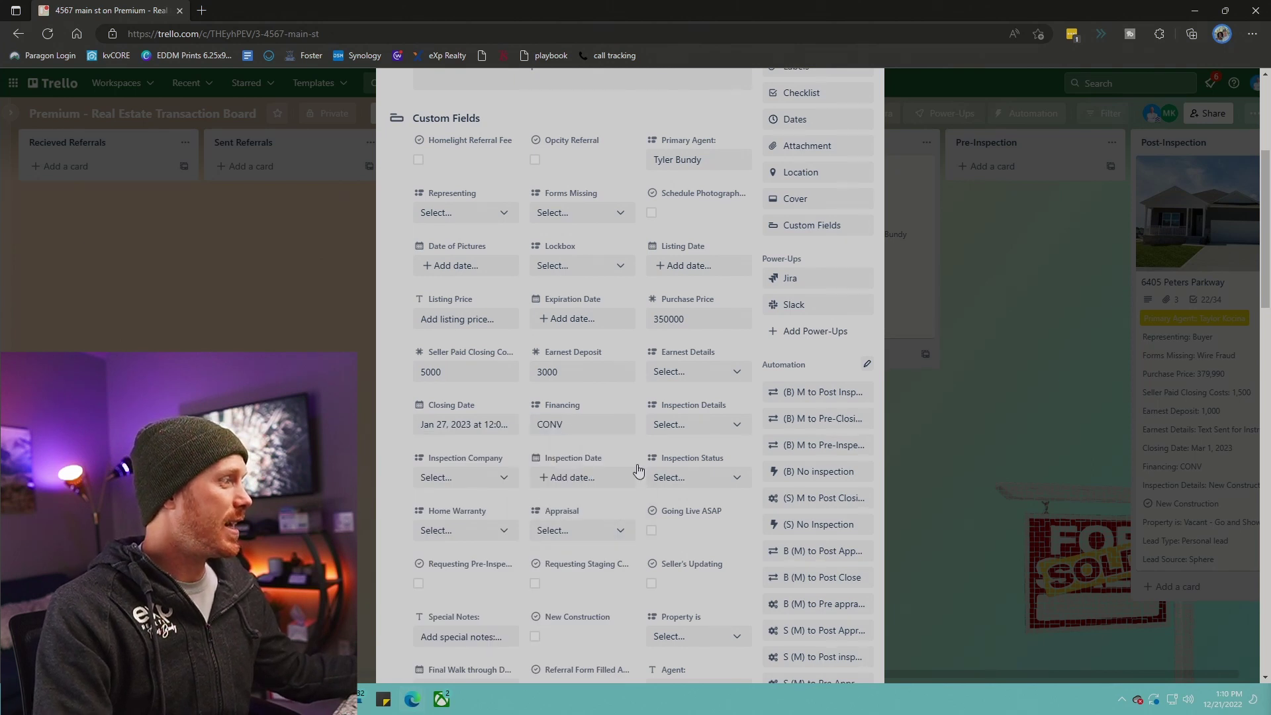
left_click(740, 428)
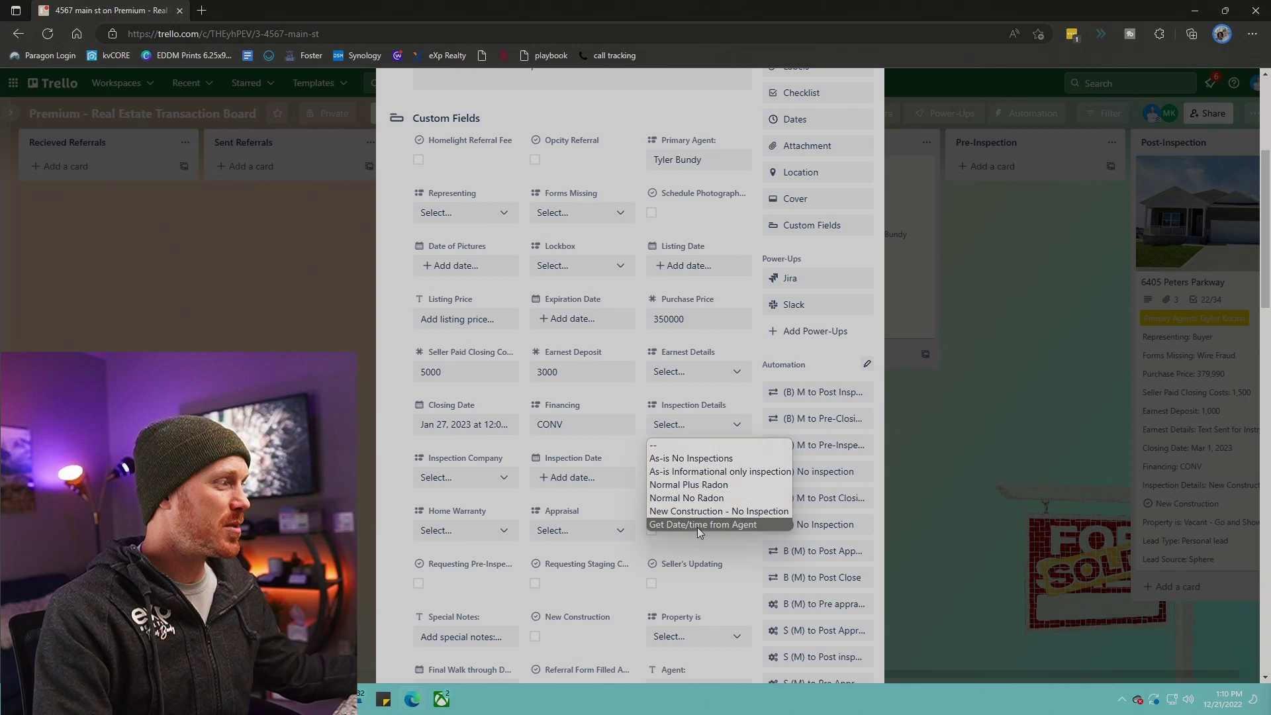
left_click(733, 429)
scroll(543, 551, "down", 2)
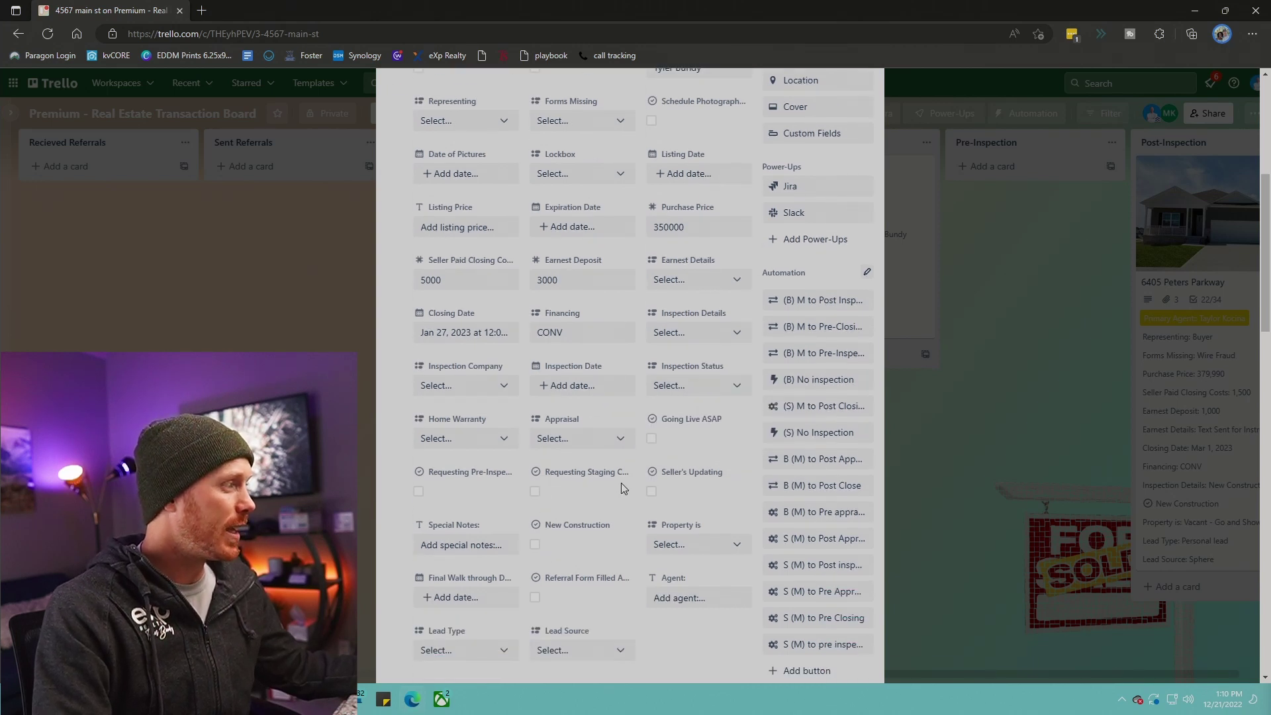
scroll(671, 475, "down", 2)
scroll(671, 475, "up", 4)
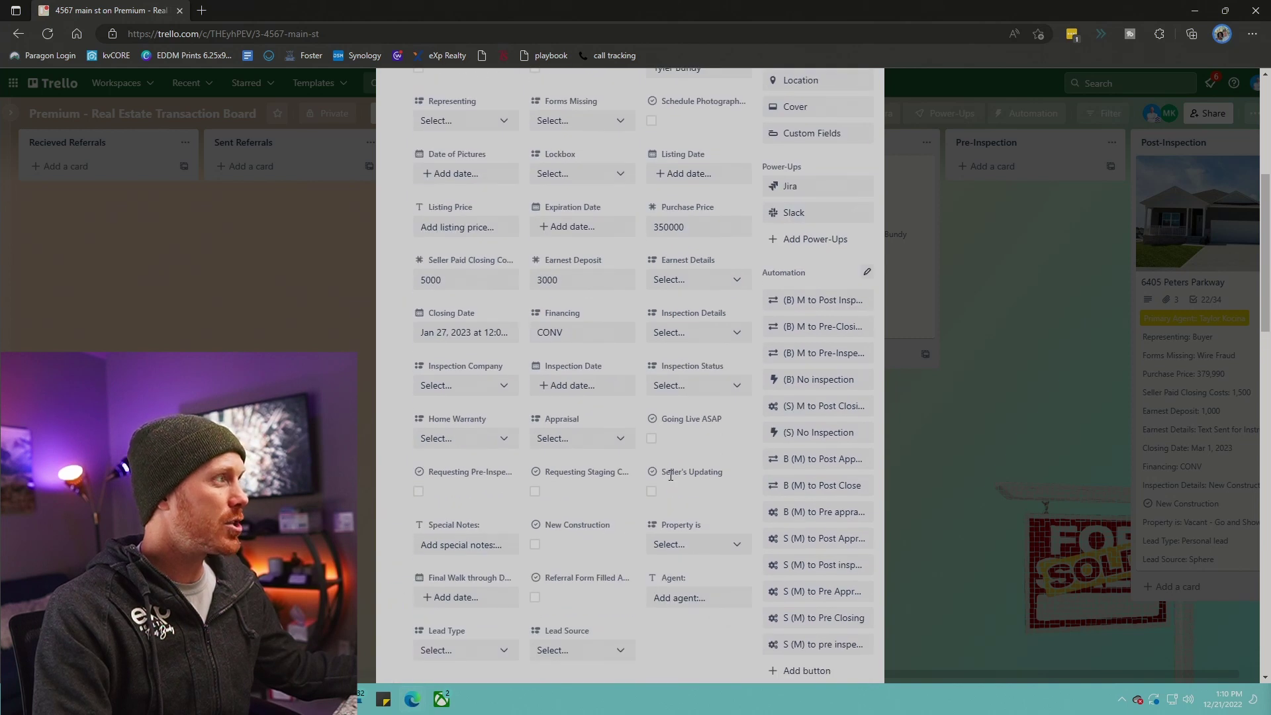
Close the 4567 main st card, reopen and close it, then scroll the board to its rightmost lists.
left_click(934, 454)
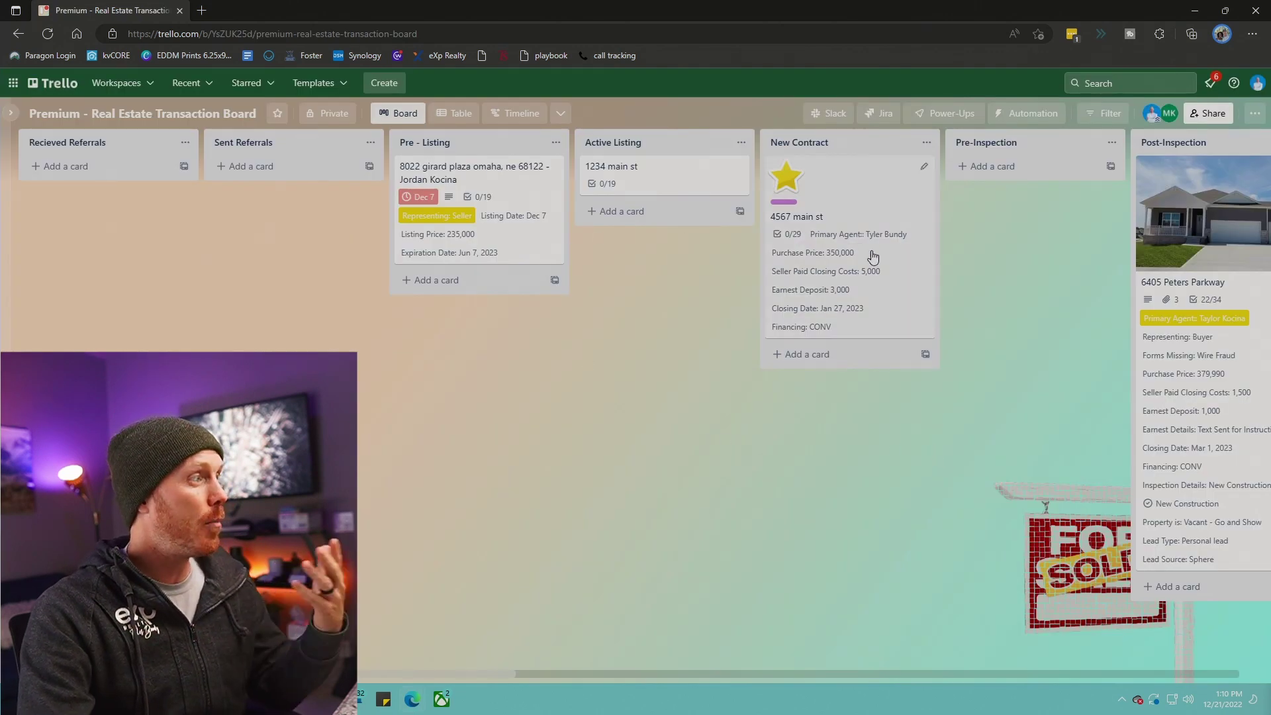
left_click_drag(859, 271, 852, 268)
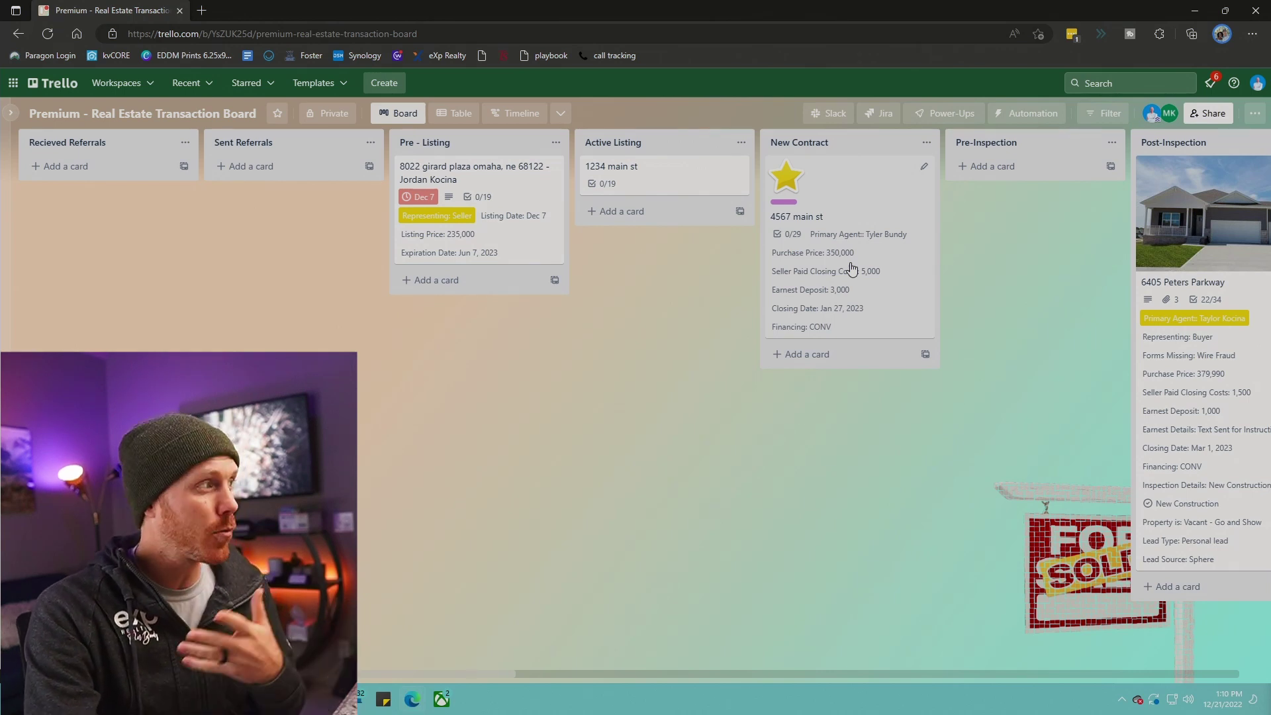
left_click(820, 286)
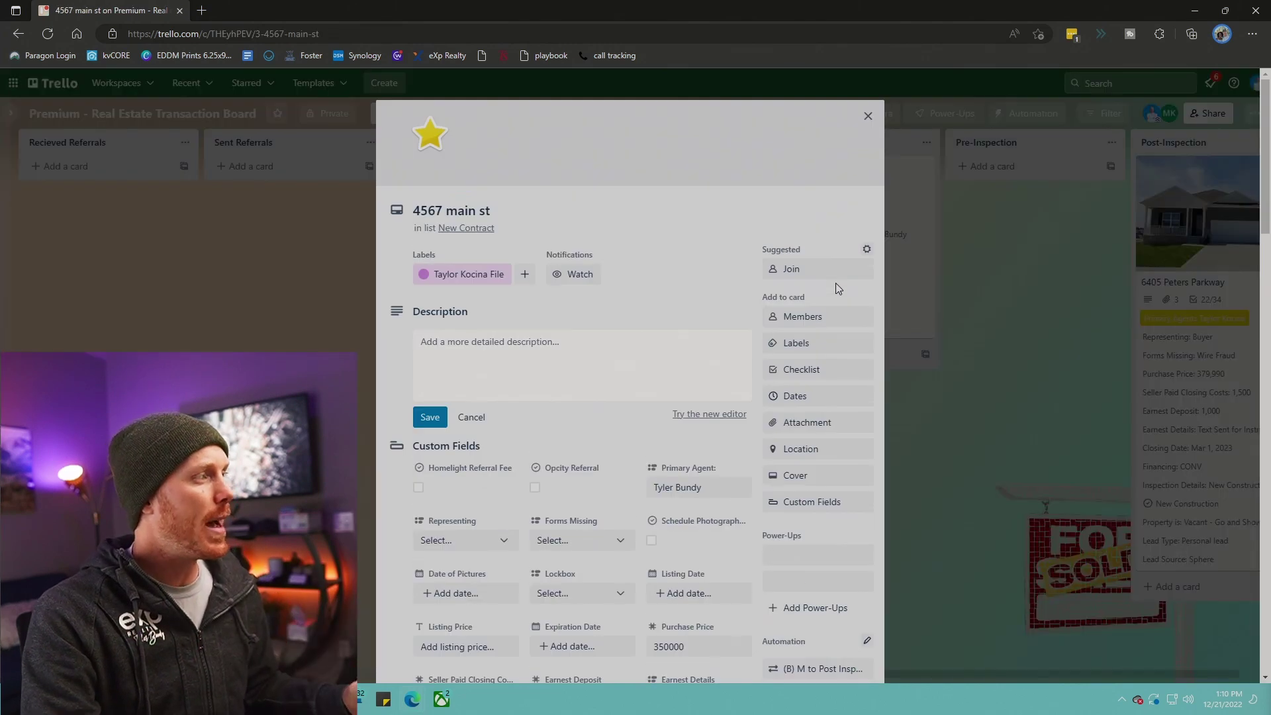
left_click(437, 344)
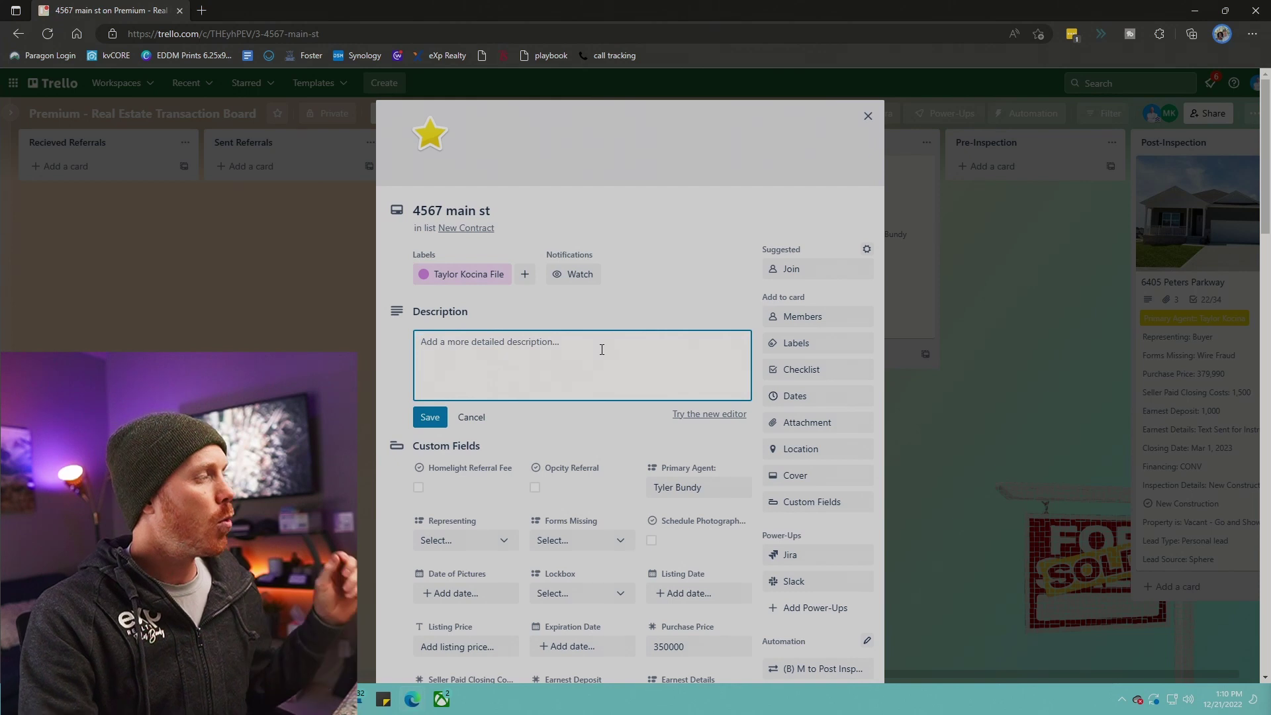
key("Escape")
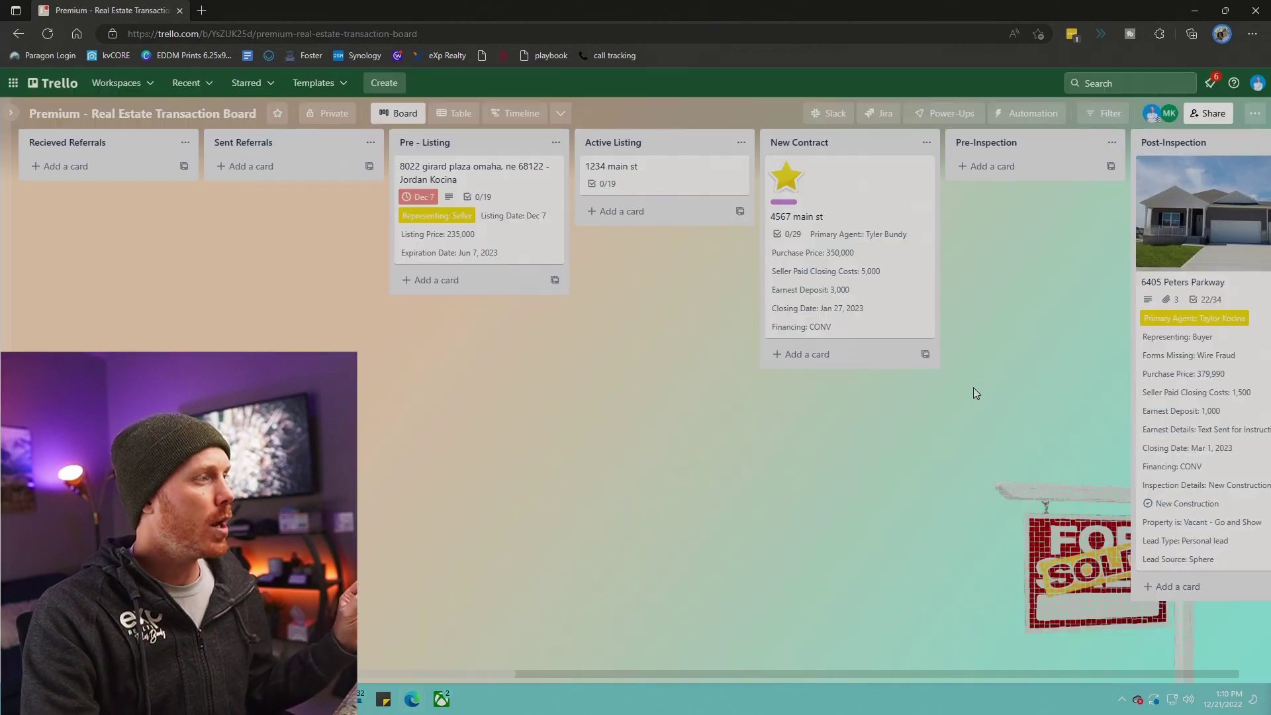
left_click(973, 391)
scroll(973, 387, "right", 10)
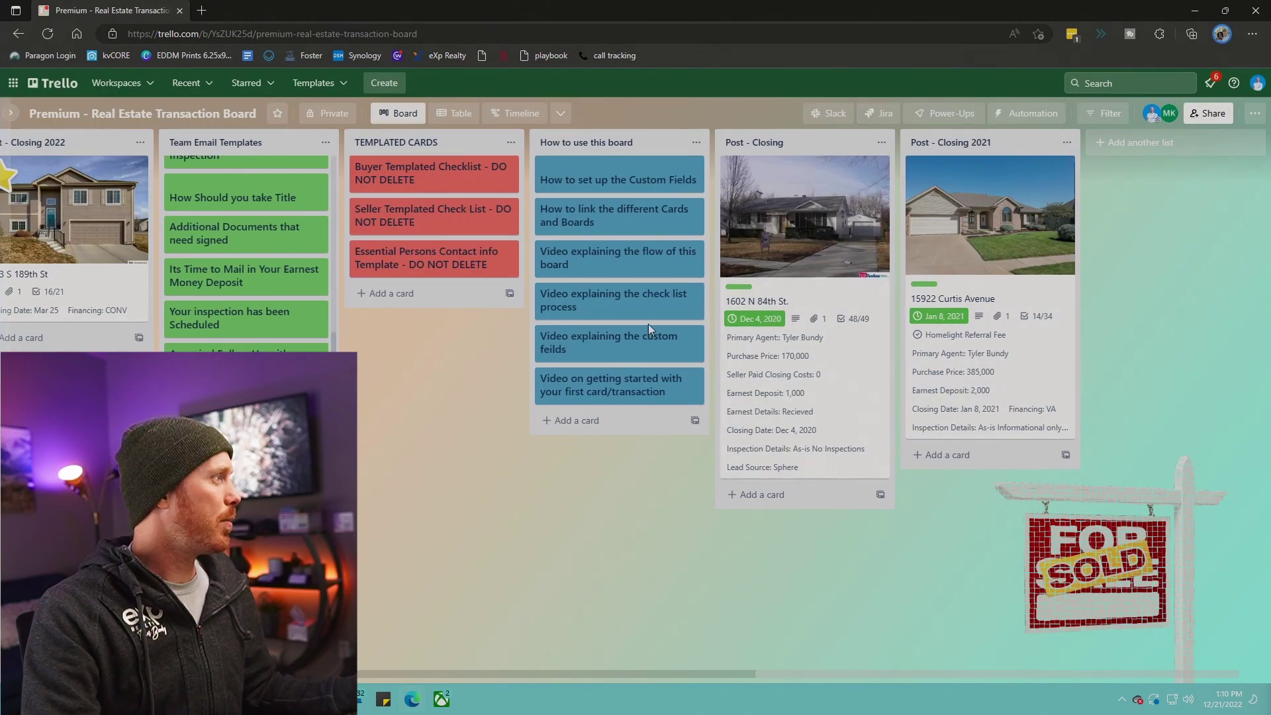
scroll(499, 360, "left", 3)
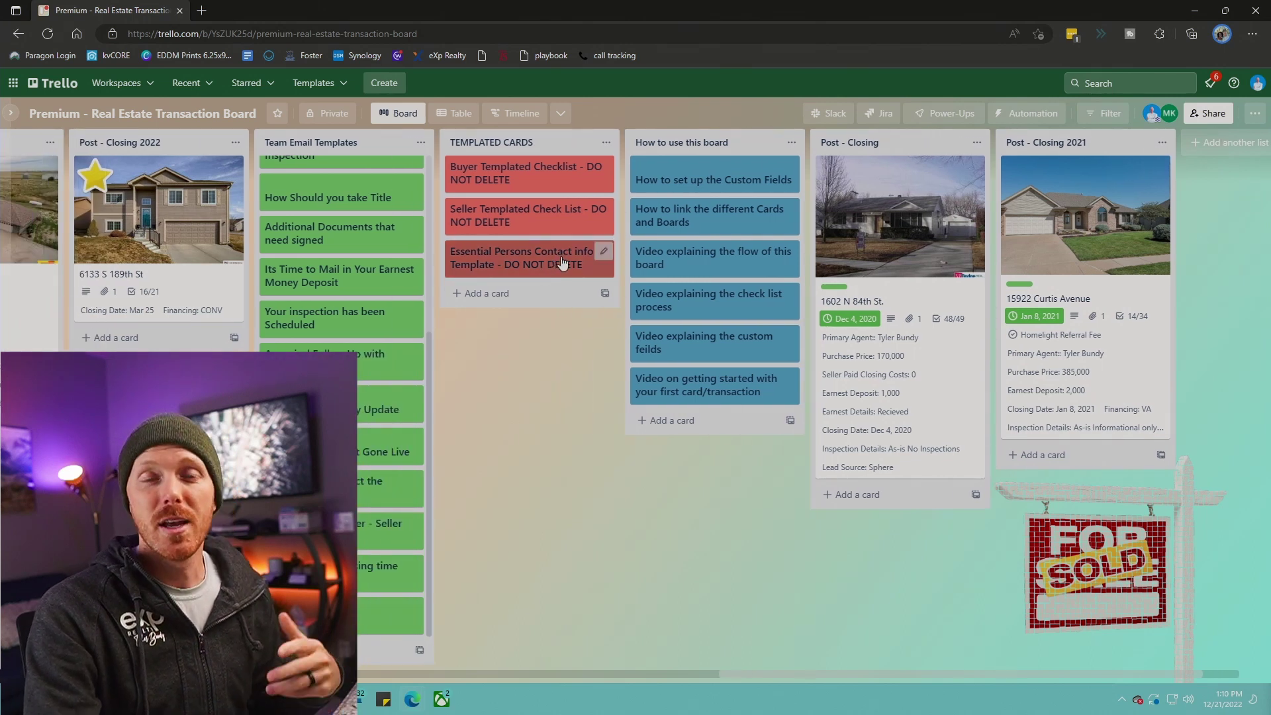
left_click(561, 260)
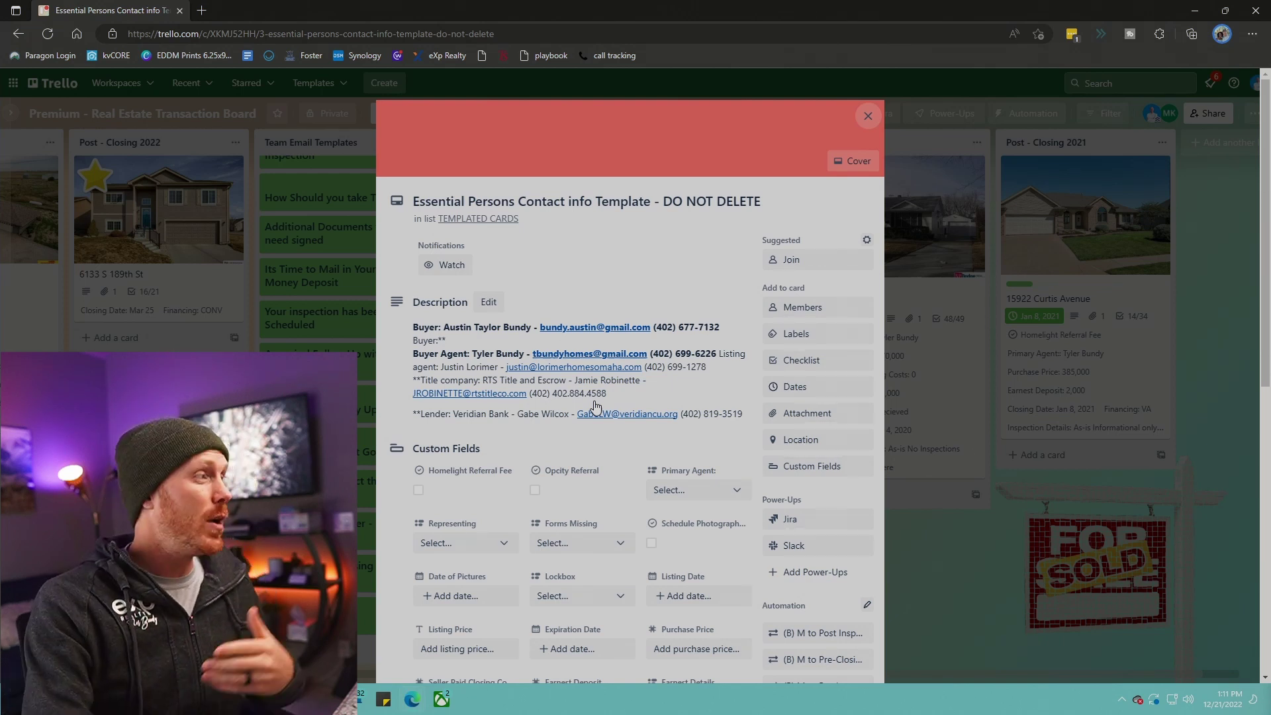
left_click(920, 526)
scroll(419, 505, "left", 3)
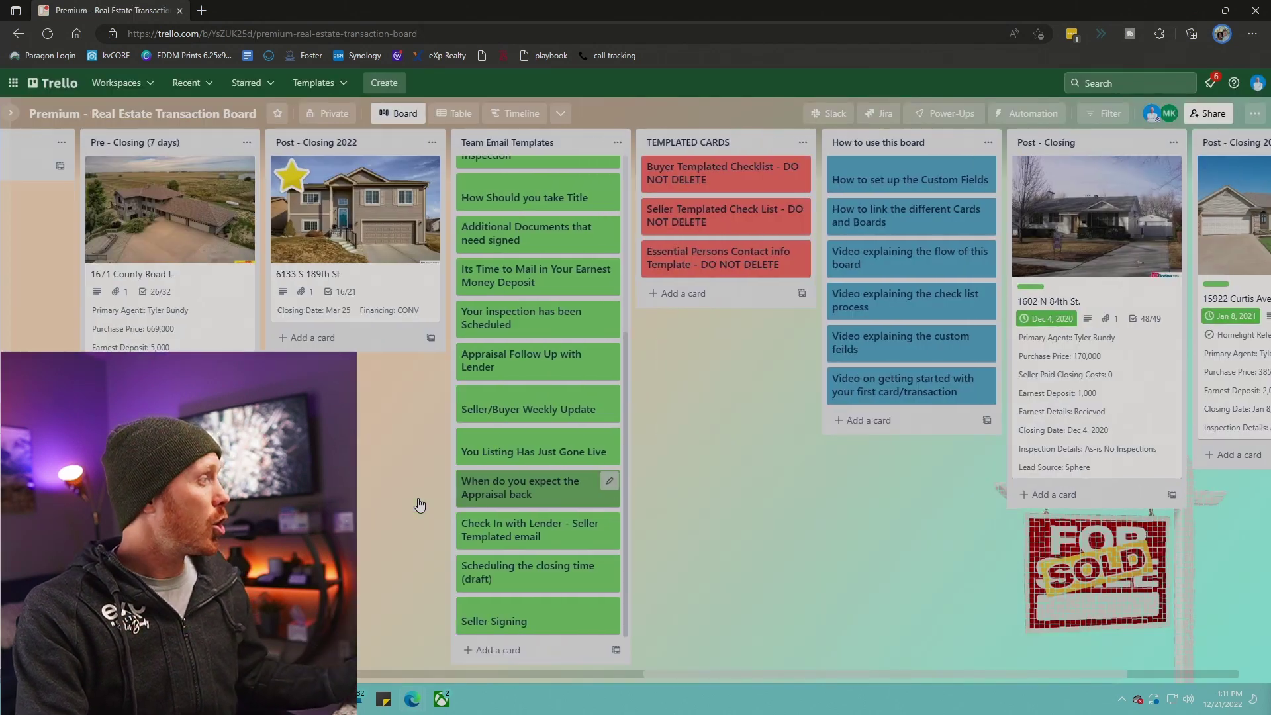
scroll(419, 505, "left", 10)
left_click(799, 281)
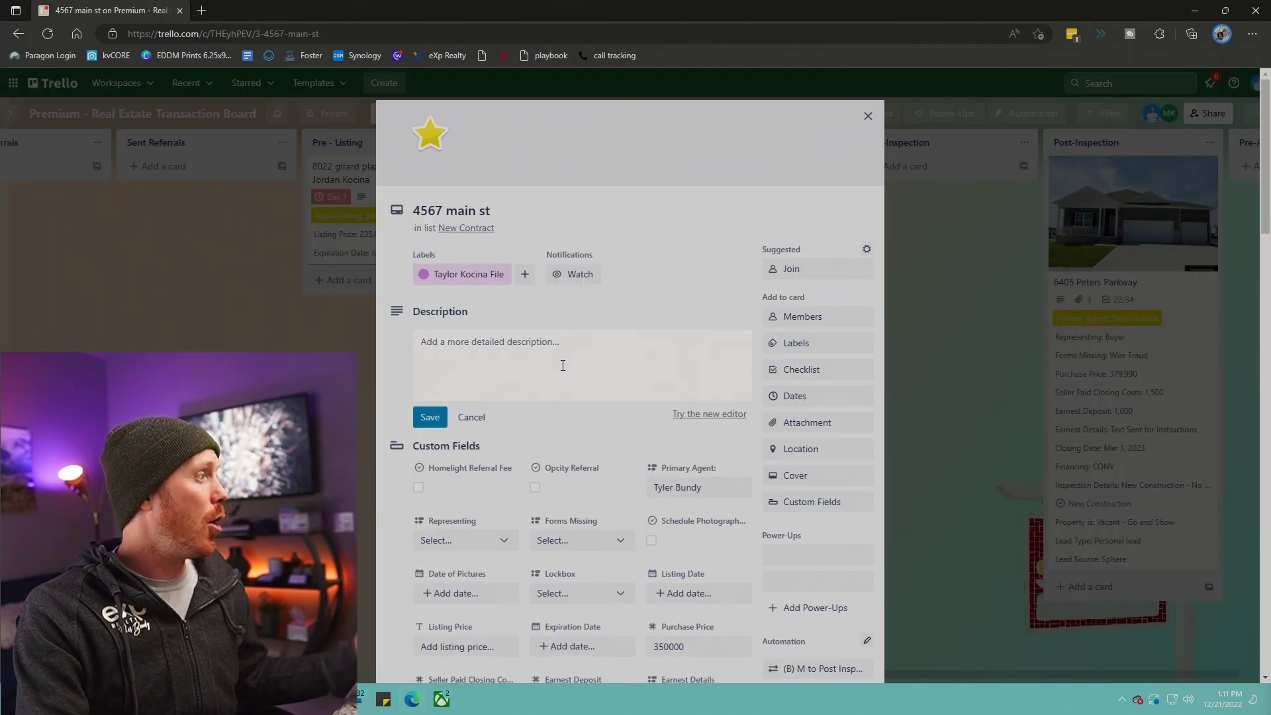
left_click(519, 365)
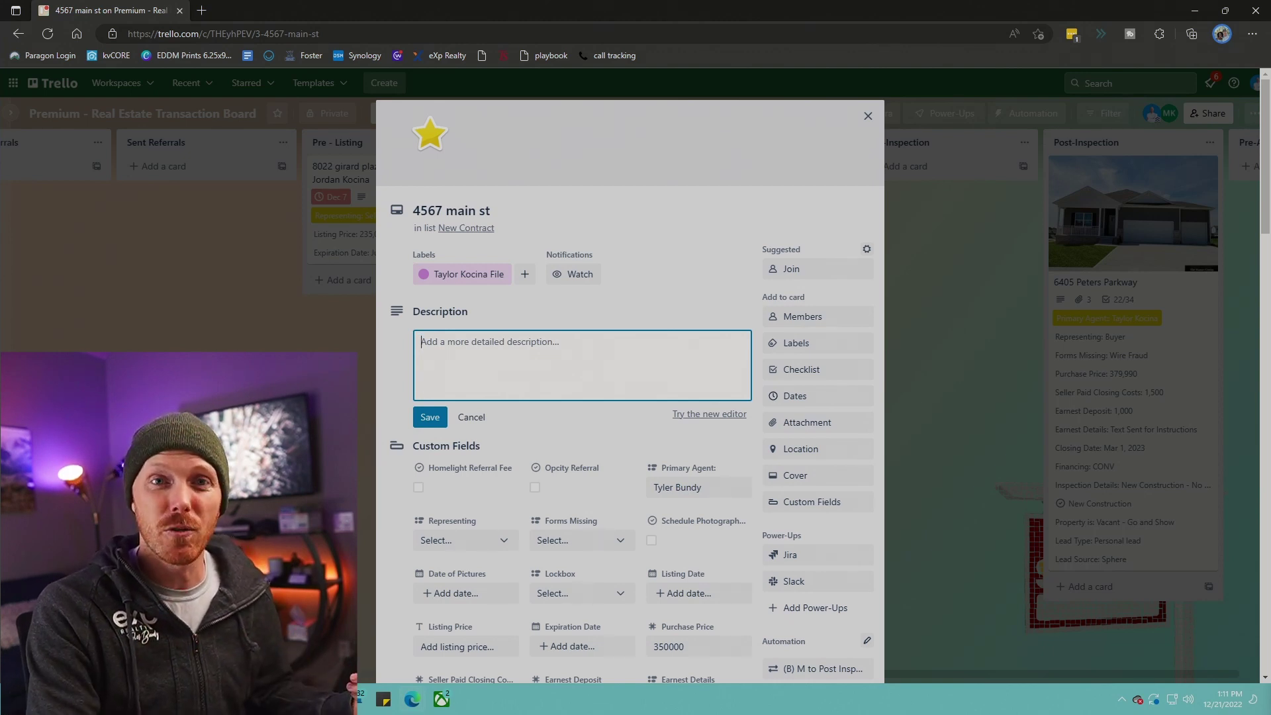
key("Escape")
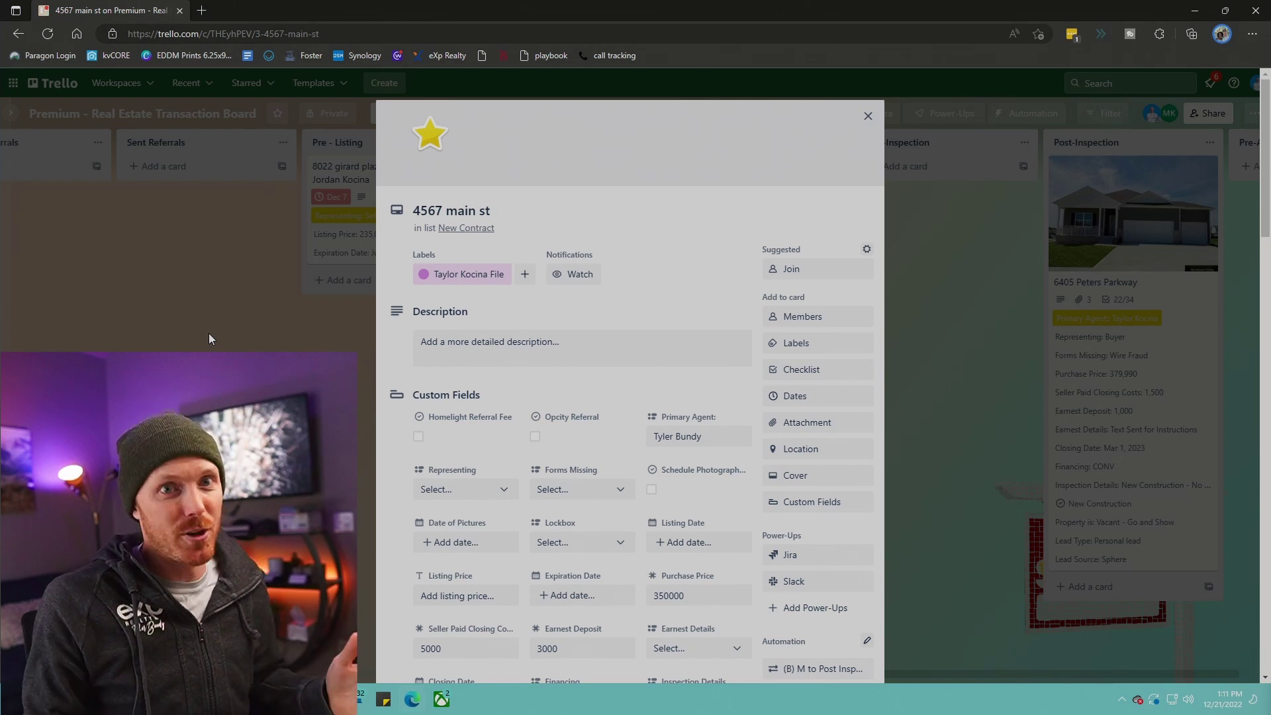
left_click(208, 332)
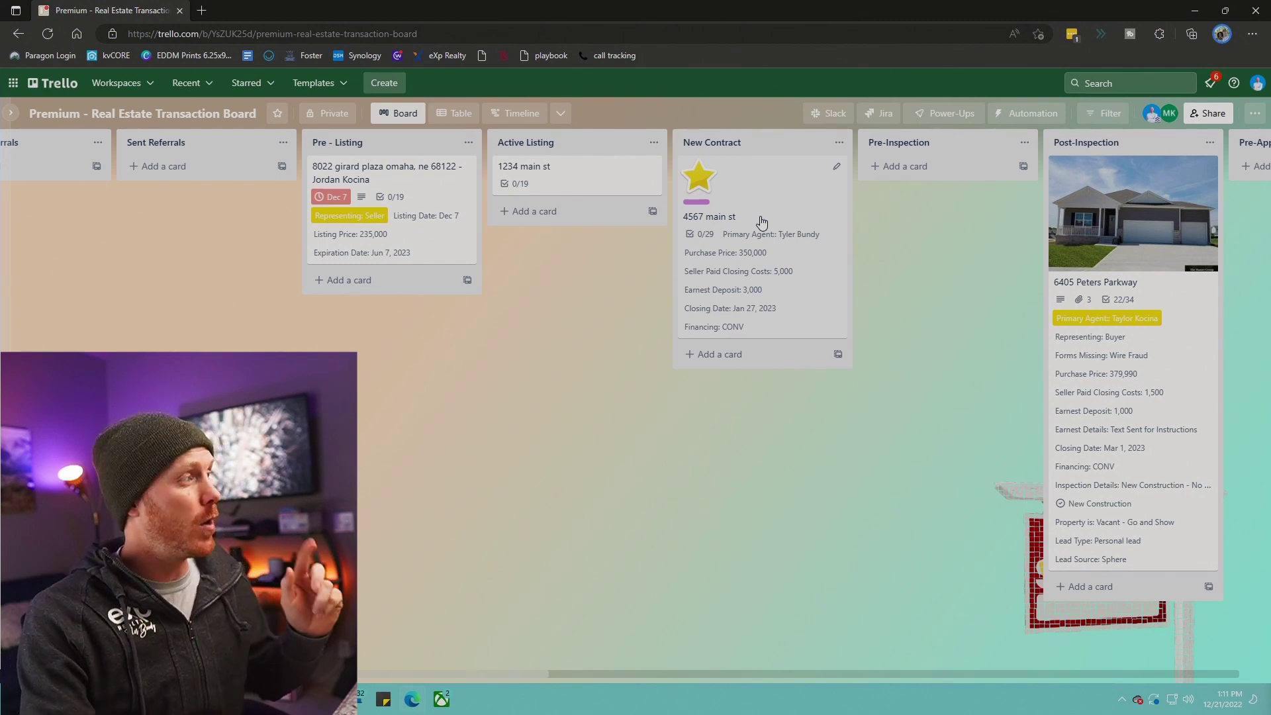
Drag 4567 main st to Pre-Inspection and back to New Contract, then open it at Custom Fields.
left_click_drag(761, 222, 901, 200)
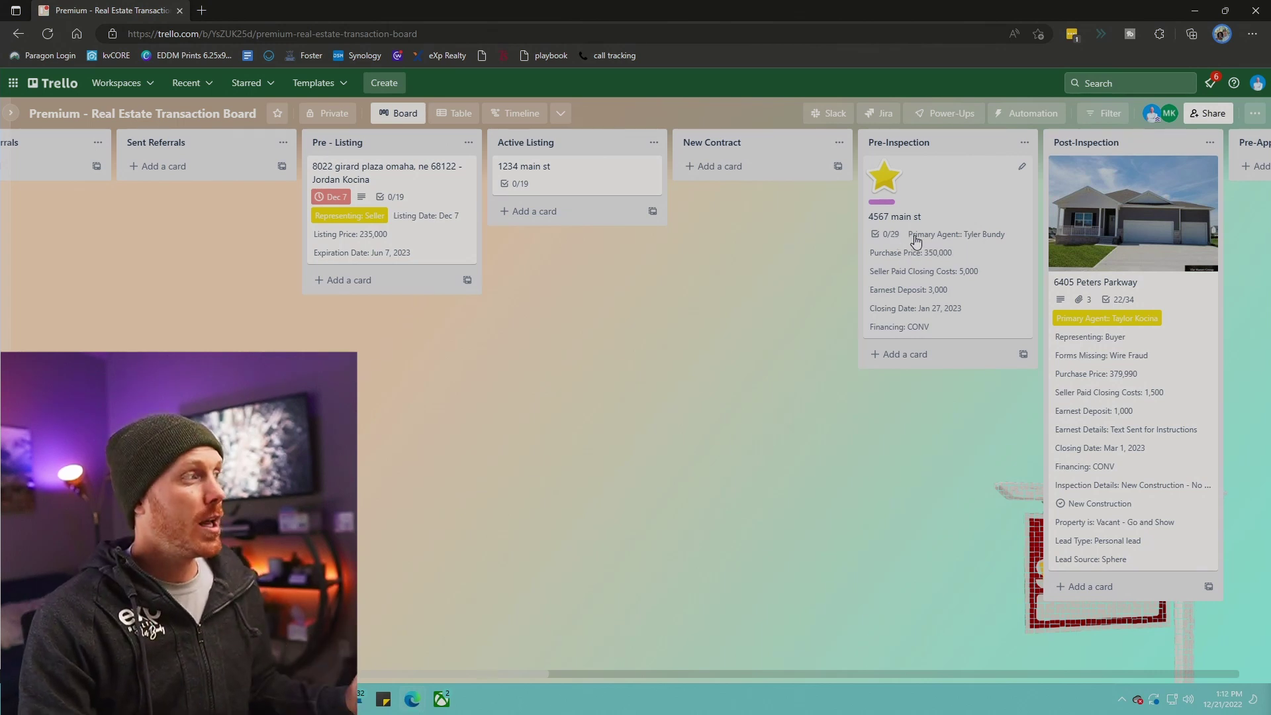
left_click_drag(899, 240, 734, 240)
left_click(752, 307)
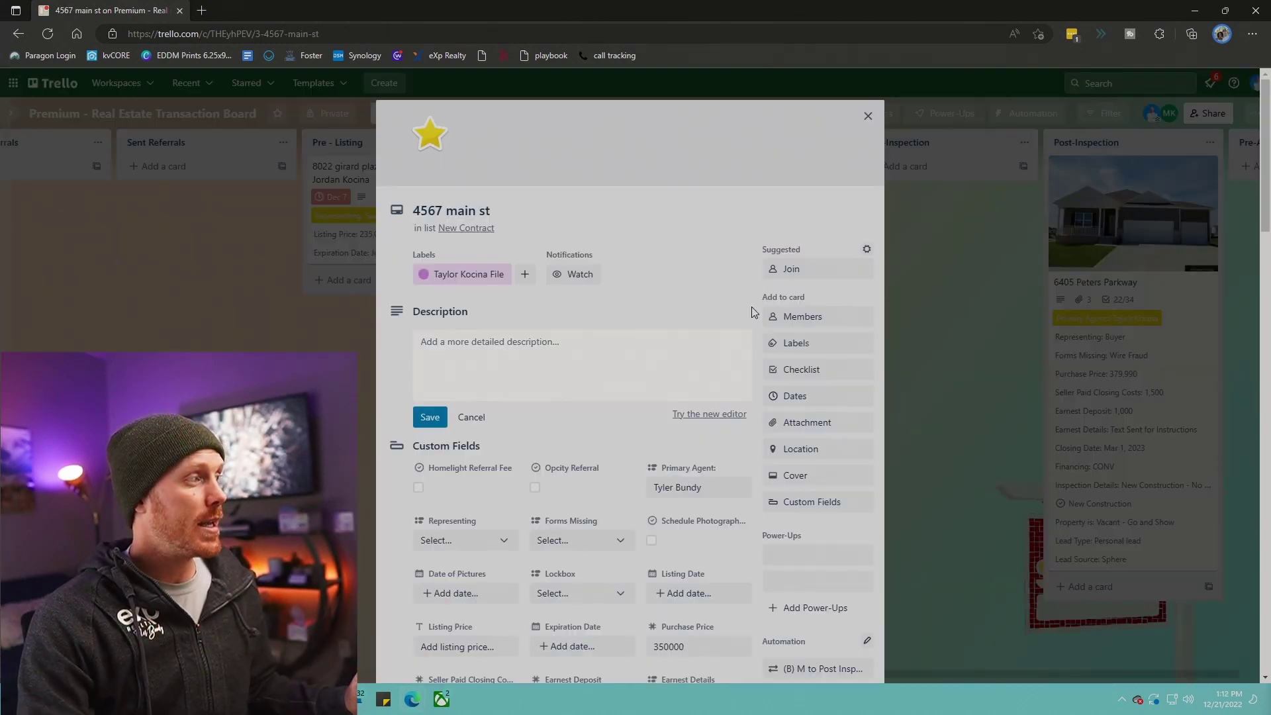
scroll(752, 311, "down", 4)
scroll(751, 315, "down", 2)
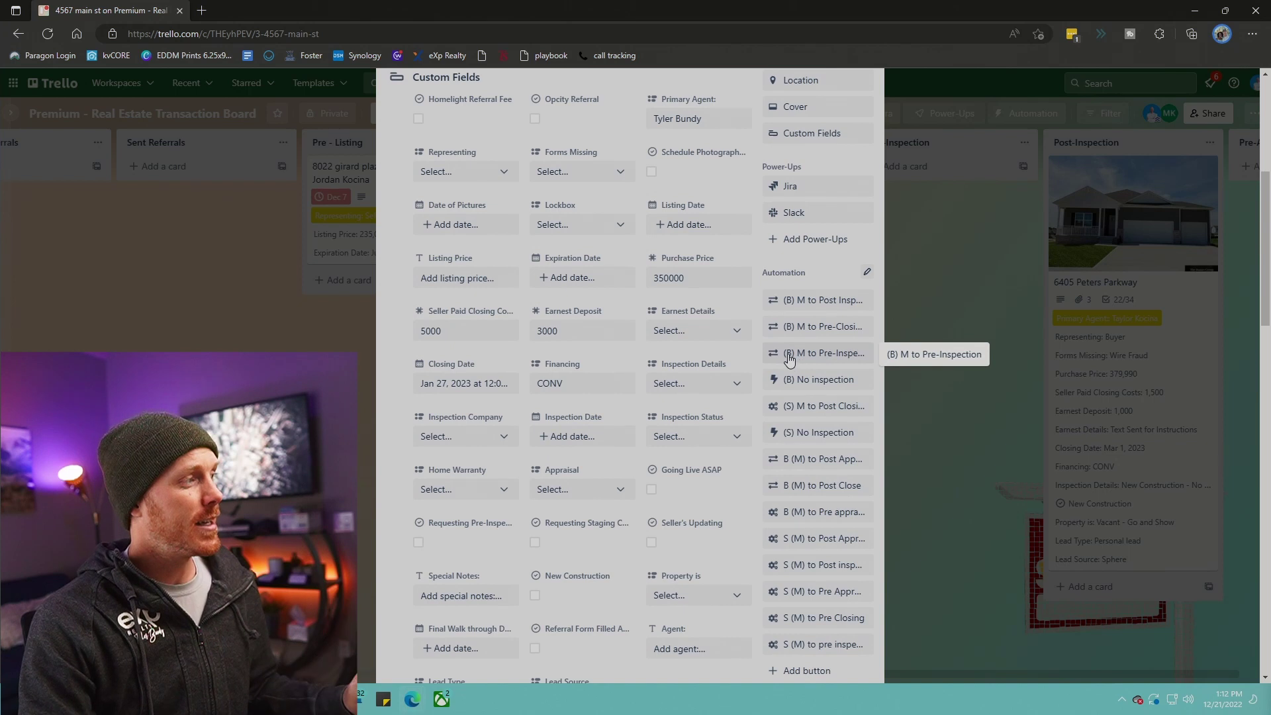
Run the '(B) M to Pre-Inspection' button on 4567 main st, review its checklists, and close the card.
left_click(835, 356)
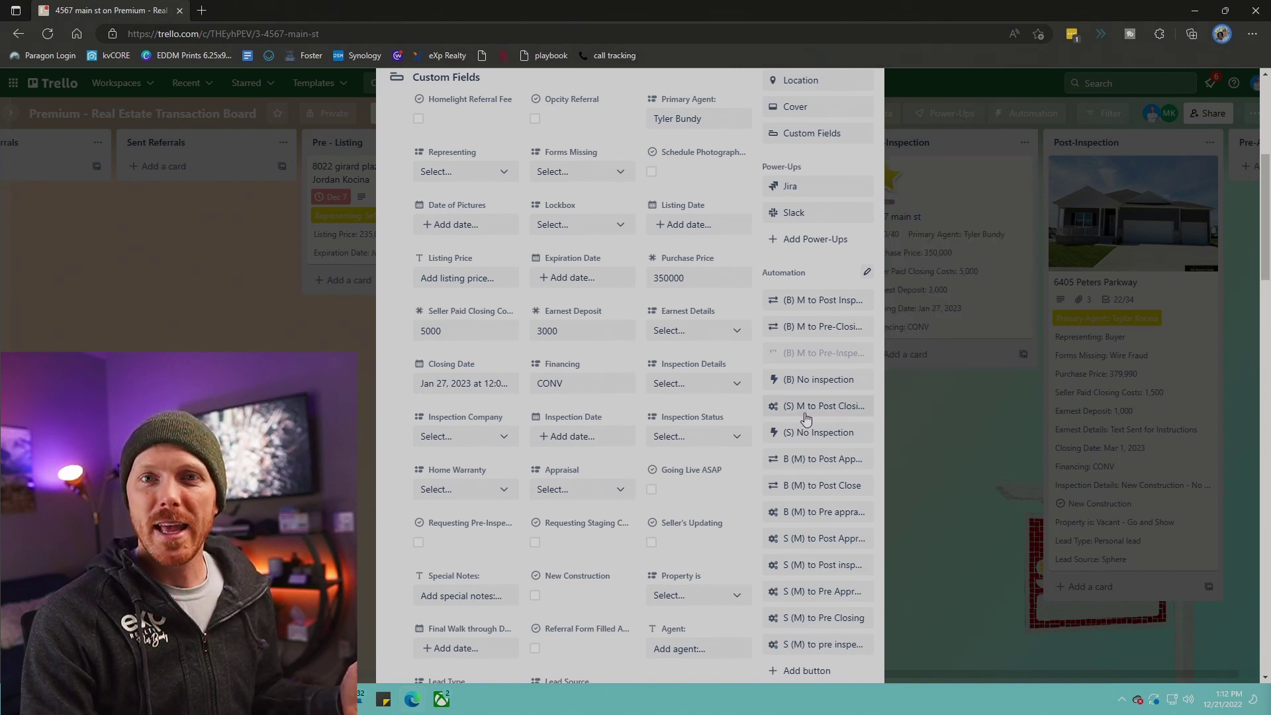
scroll(621, 474, "down", 10)
scroll(620, 474, "down", 10)
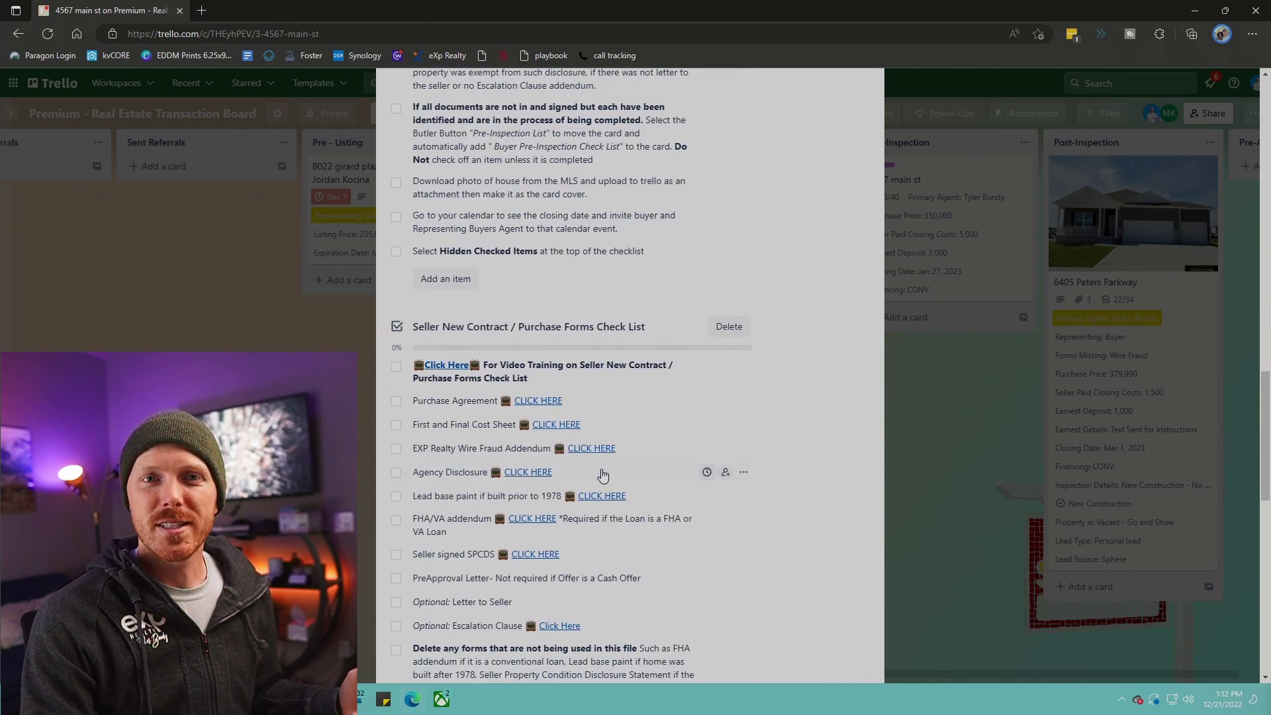
scroll(555, 419, "down", 2)
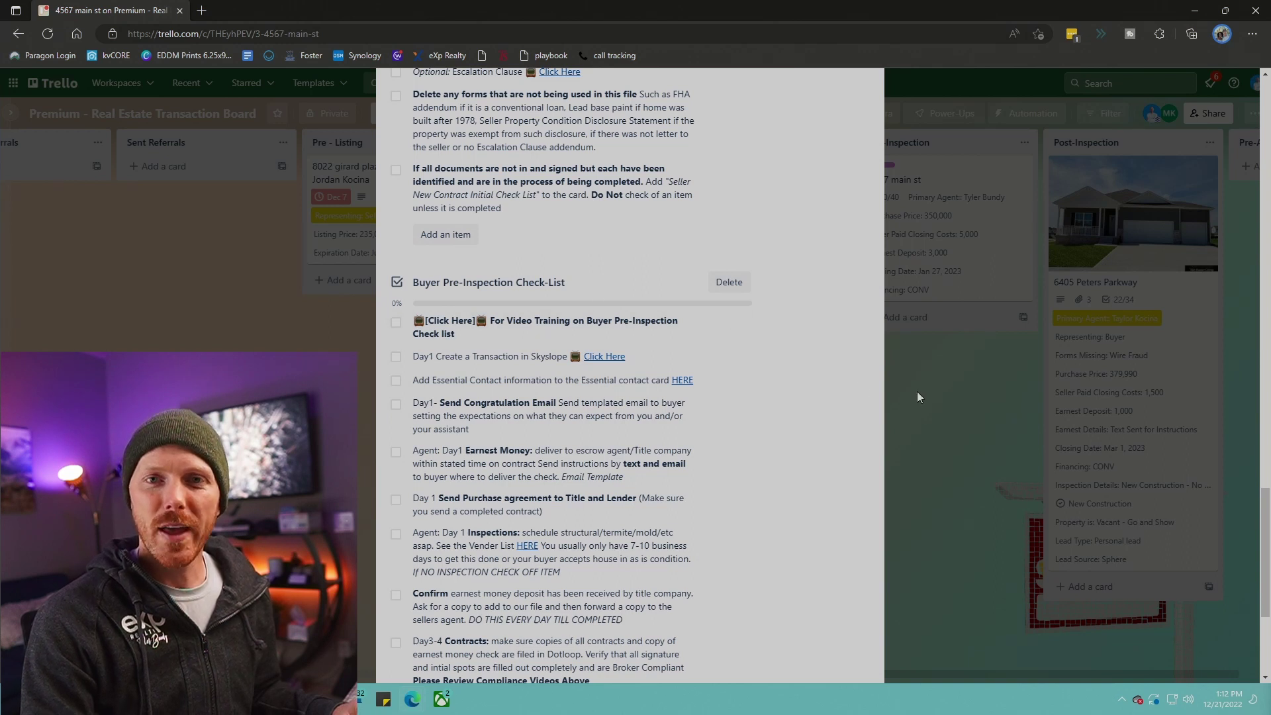
scroll(728, 410, "down", 3)
scroll(688, 430, "up", 8)
scroll(688, 430, "up", 1)
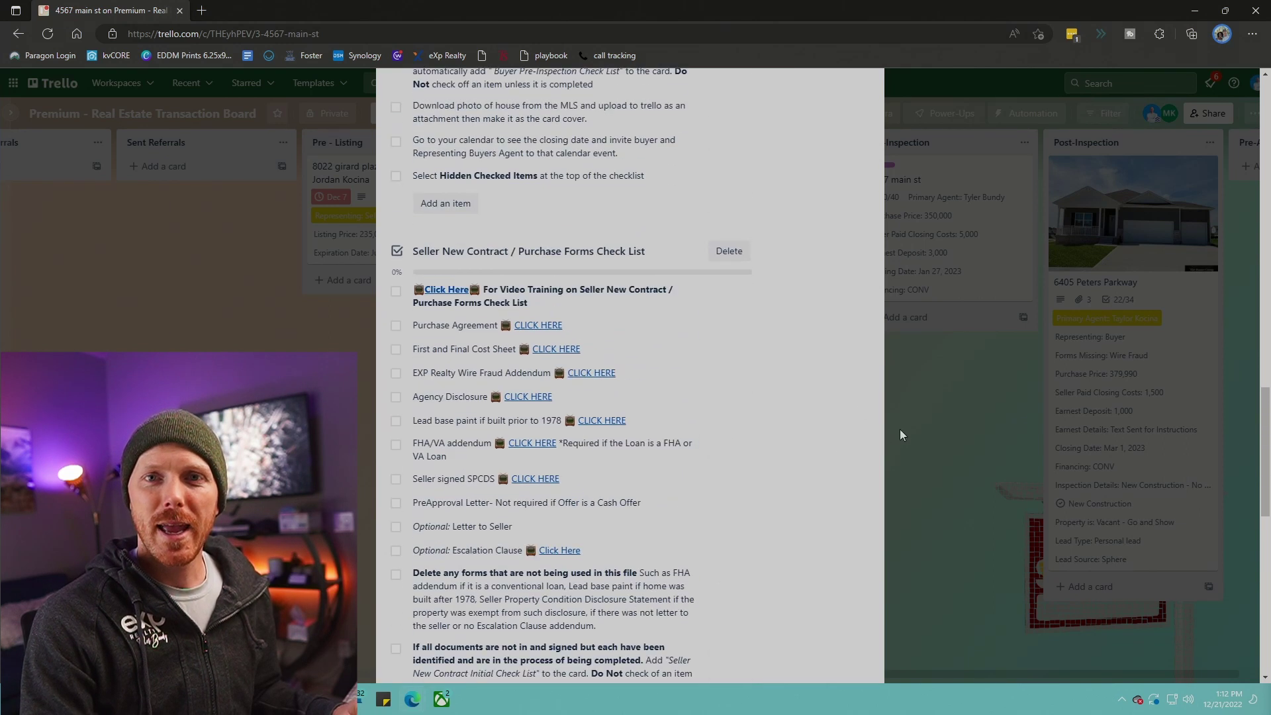
left_click(935, 359)
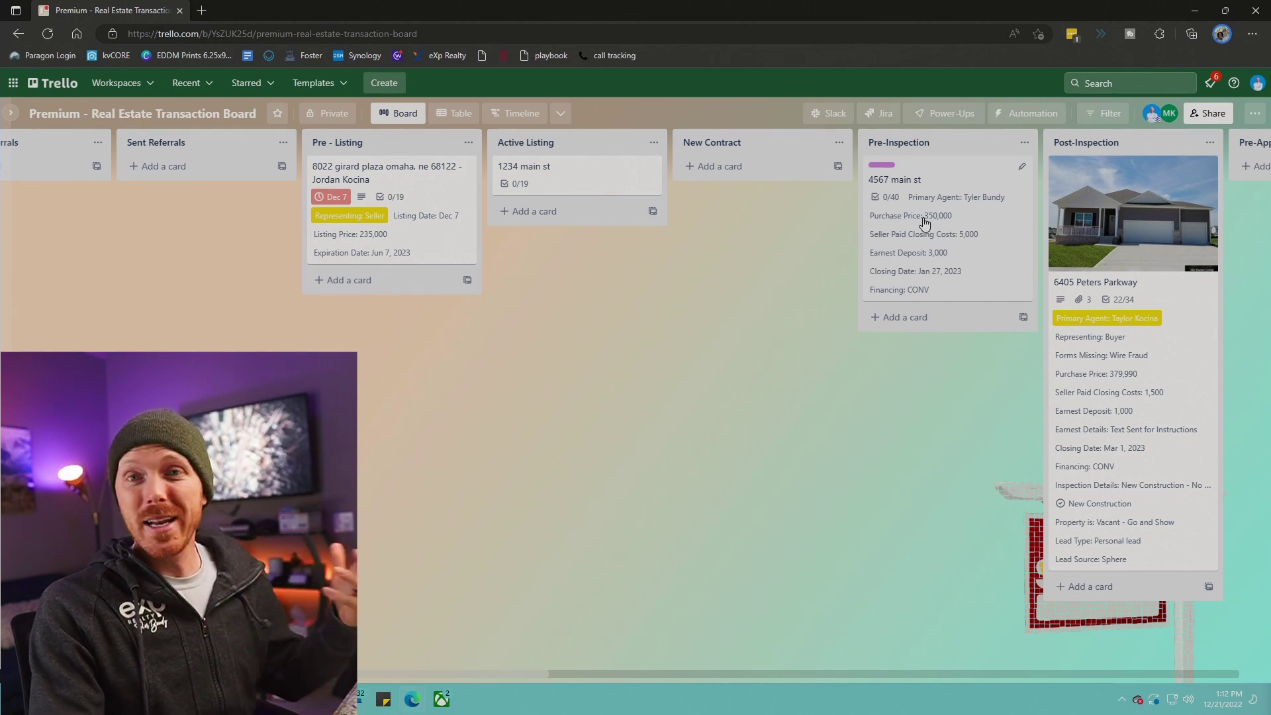
mouse_move(924, 223)
left_mouse_down()
mouse_move(824, 259)
mouse_move(924, 192)
mouse_move(933, 219)
left_mouse_up()
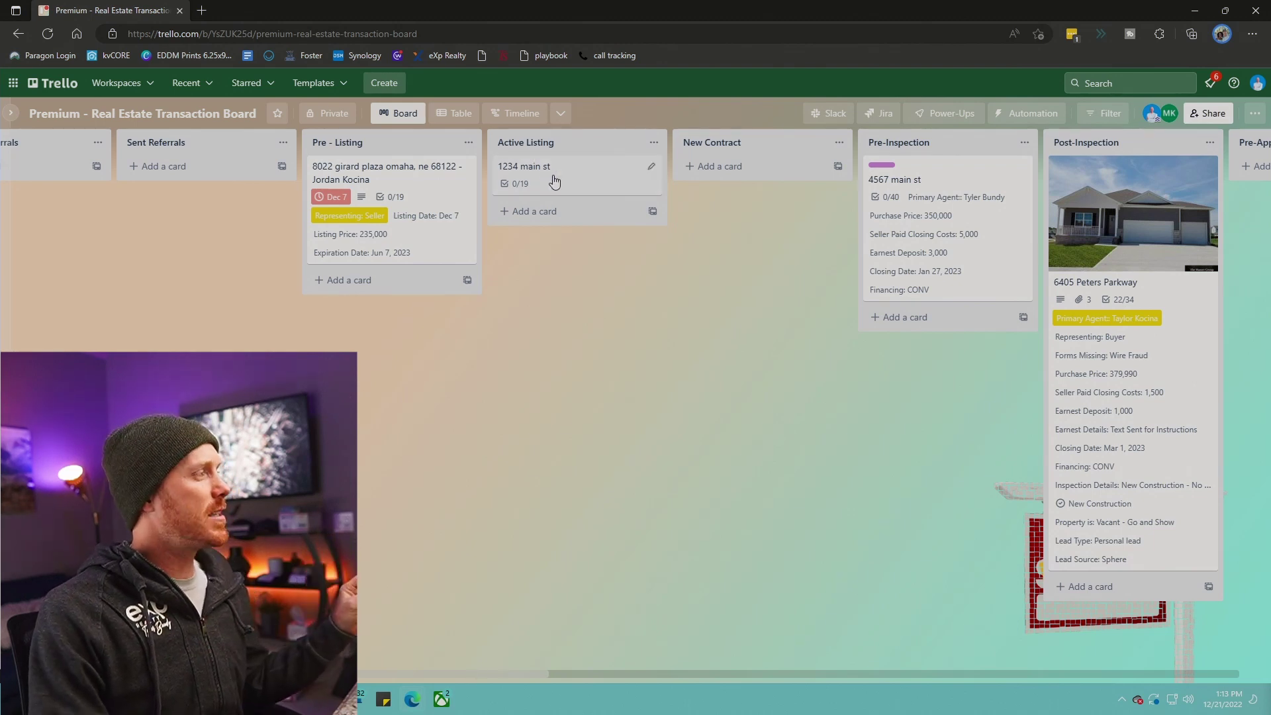
Drop the 1234 main st card (0/19 checklist) into New Contract, emptying Active Listing.
left_click_drag(550, 176, 735, 187)
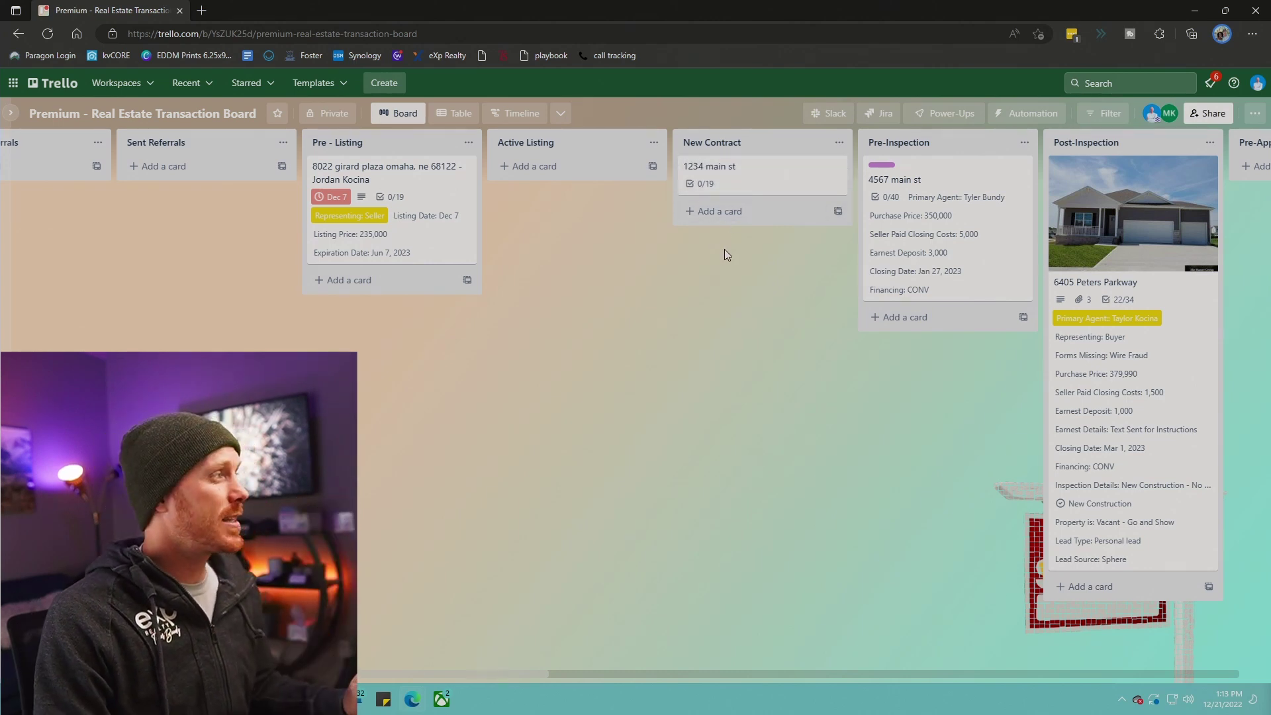